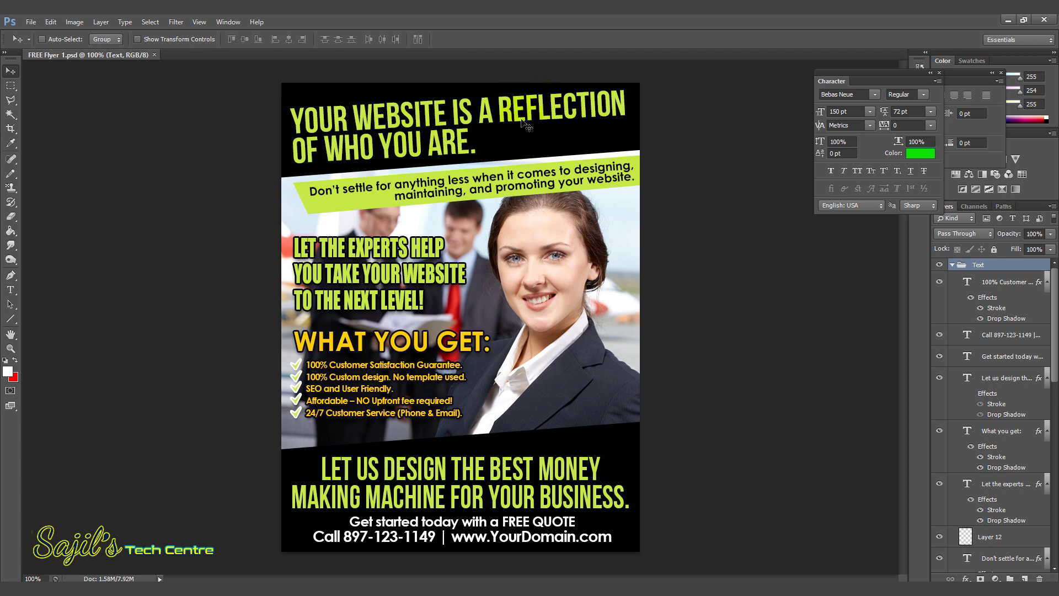
Step: Select the Text layer group through the headline on the flyer and examine the layers it contains
{"action": "right_click", "coordinate": [440, 113]}
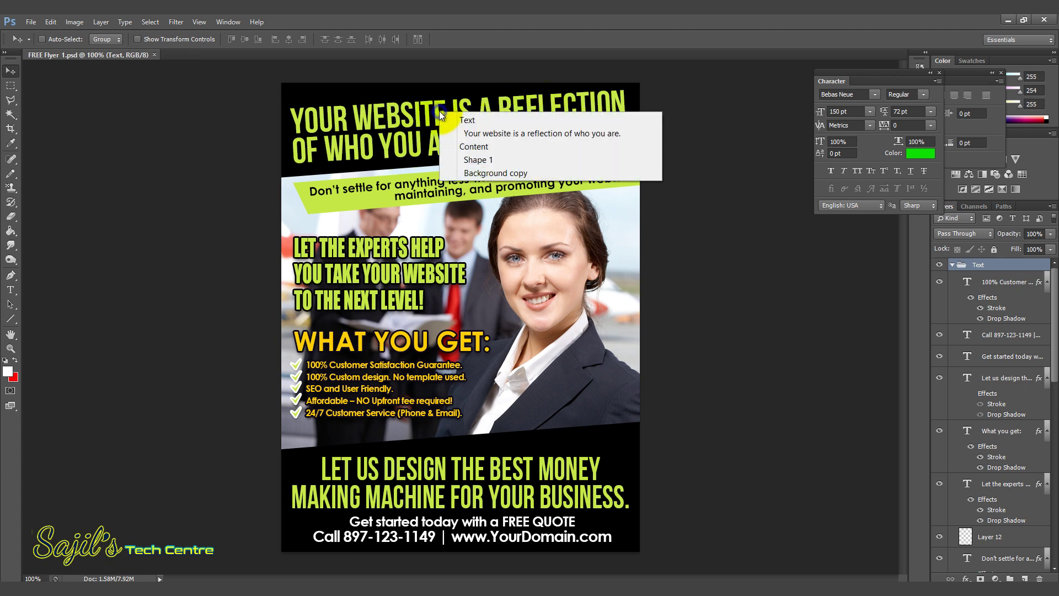
{"action": "left_click", "coordinate": [475, 120]}
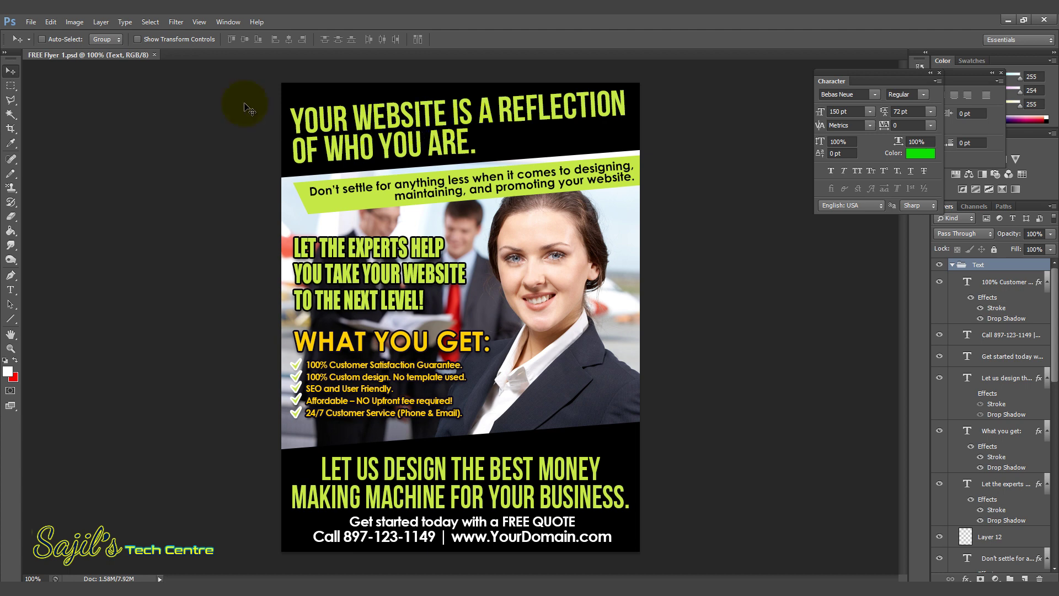
{"action": "mouse_move", "coordinate": [1054, 312]}
{"action": "left_mouse_down"}
{"action": "mouse_move", "coordinate": [1043, 489]}
{"action": "mouse_move", "coordinate": [1046, 317]}
{"action": "left_mouse_up"}
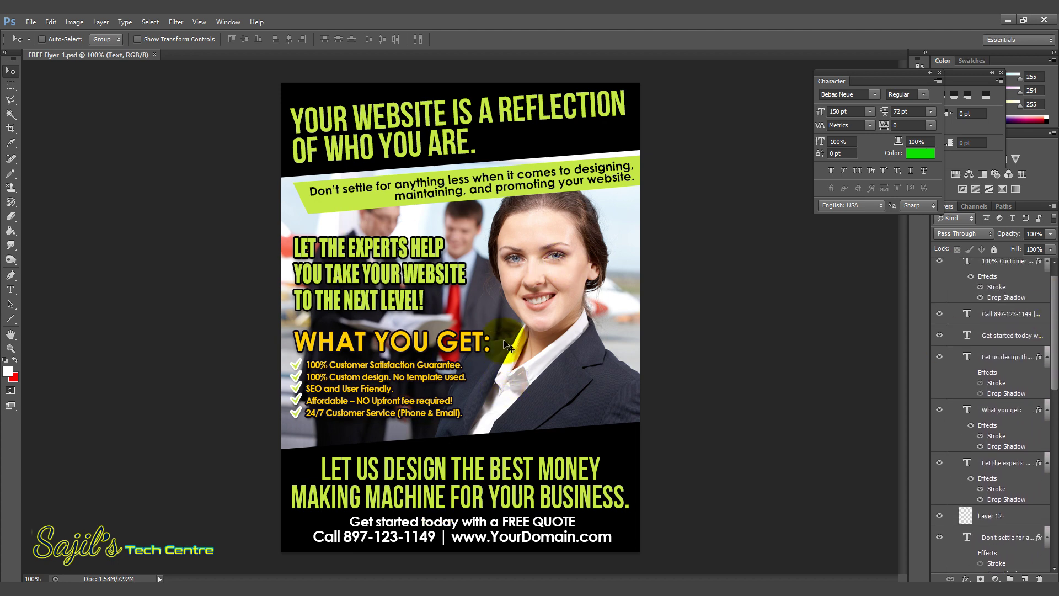
{"action": "left_click", "coordinate": [549, 306]}
{"action": "left_click_drag", "start_coordinate": [1047, 330], "coordinate": [1057, 331]}
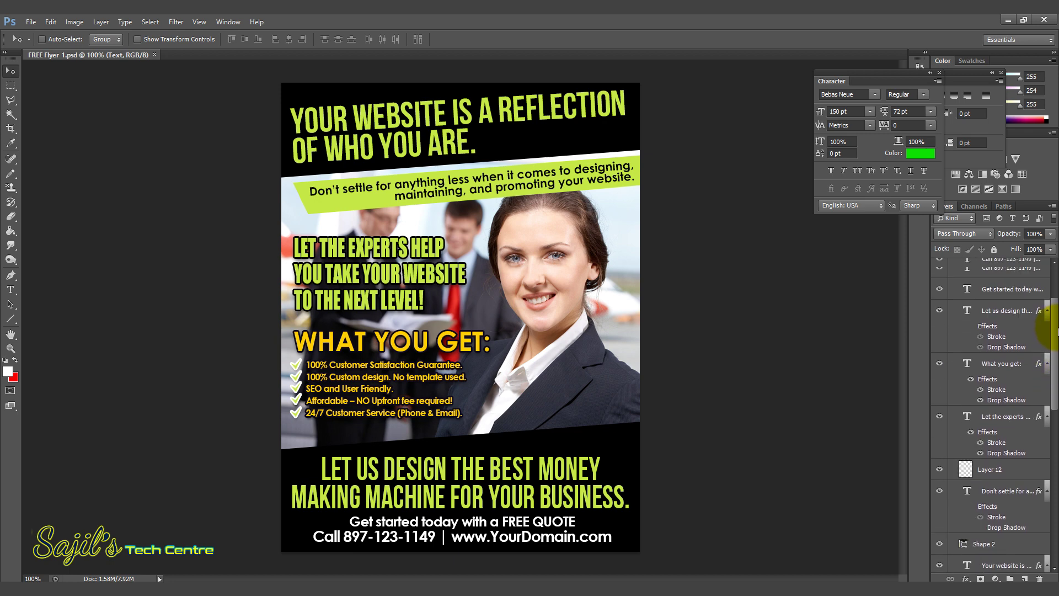
{"action": "scroll", "coordinate": [1048, 330], "scroll_direction": "up", "scroll_amount": 3}
{"action": "left_click", "coordinate": [467, 238]}
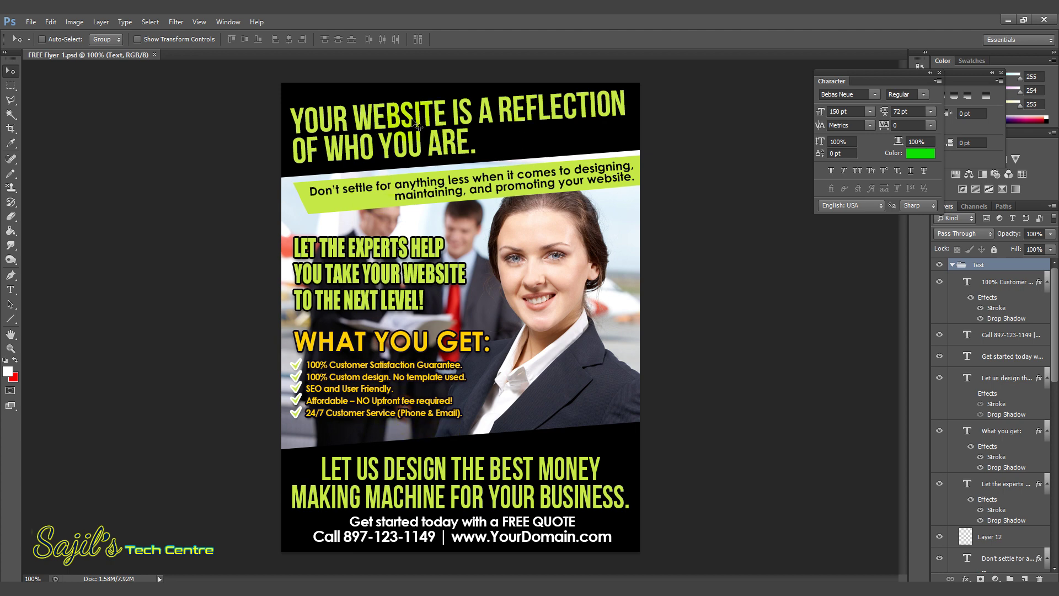
Step: Replace the flyer's top headline with the text RESTAURANT MENU and commit the edit
{"action": "right_click", "coordinate": [405, 114]}
{"action": "left_click", "coordinate": [416, 118]}
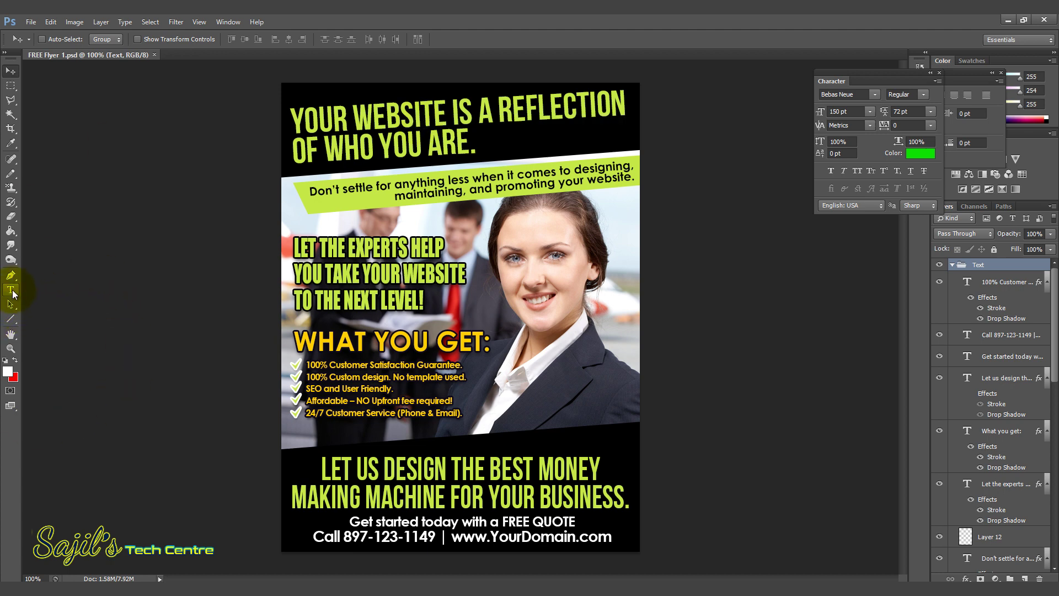
{"action": "left_click", "coordinate": [12, 291]}
{"action": "left_click_drag", "start_coordinate": [294, 114], "coordinate": [497, 138]}
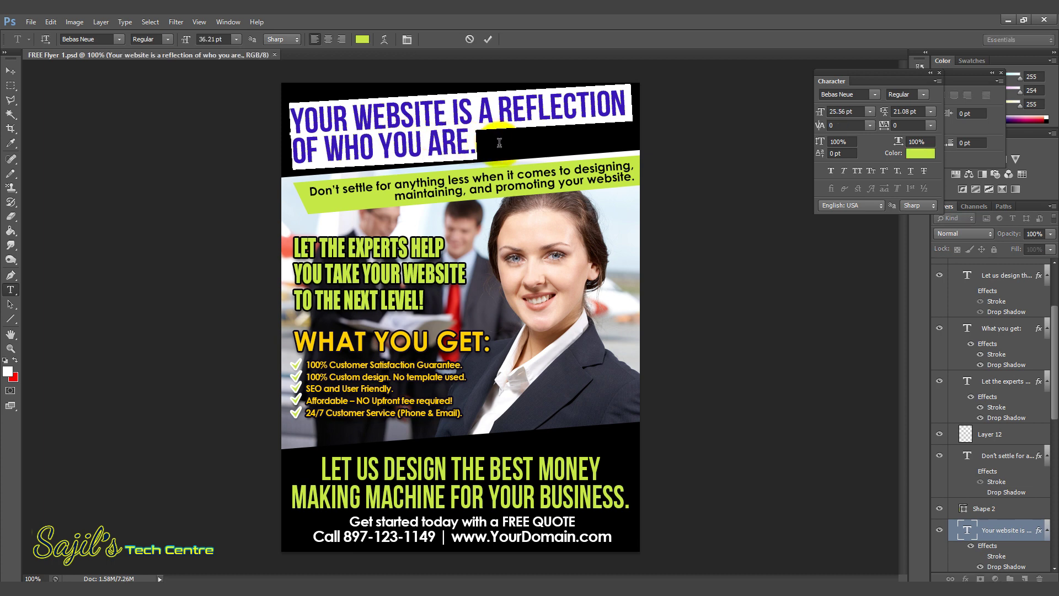
{"action": "type", "text": "RESTAURAN"}
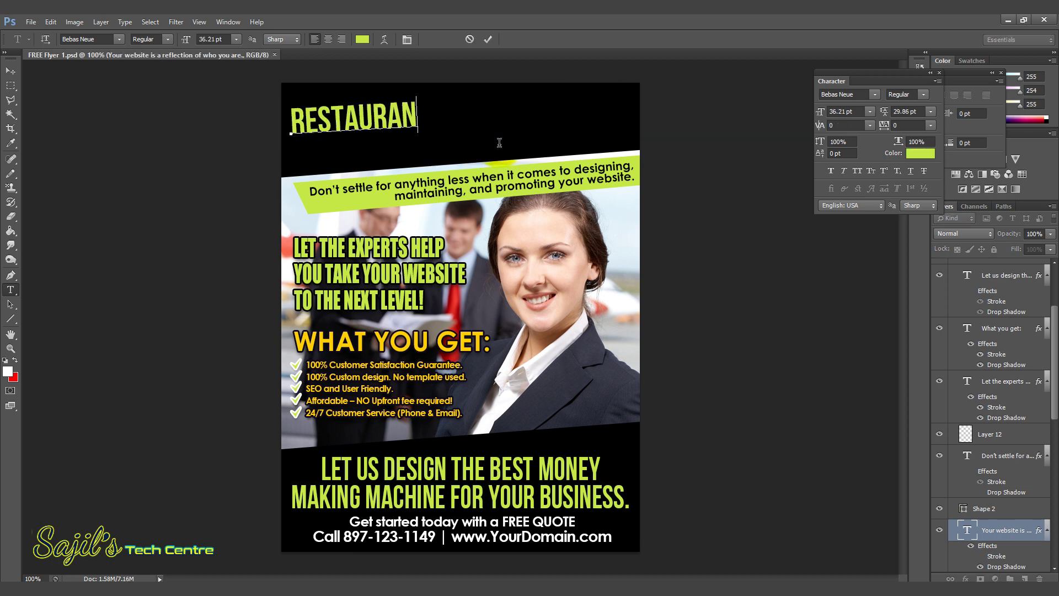
{"action": "type", "text": "T ME"}
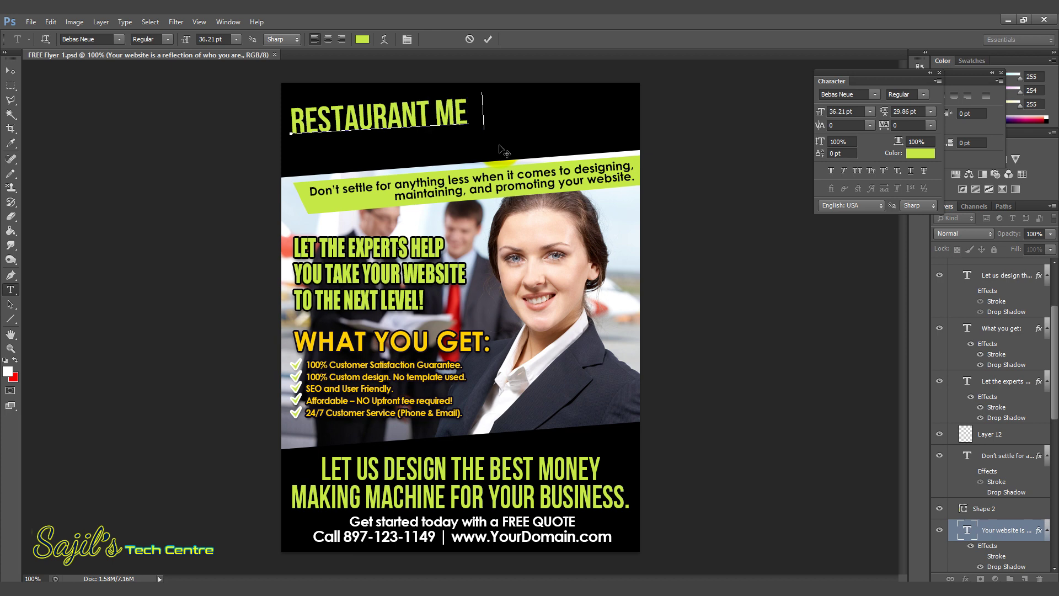
{"action": "left_click", "coordinate": [10, 71]}
{"action": "left_click", "coordinate": [441, 107], "text": "ctrl"}
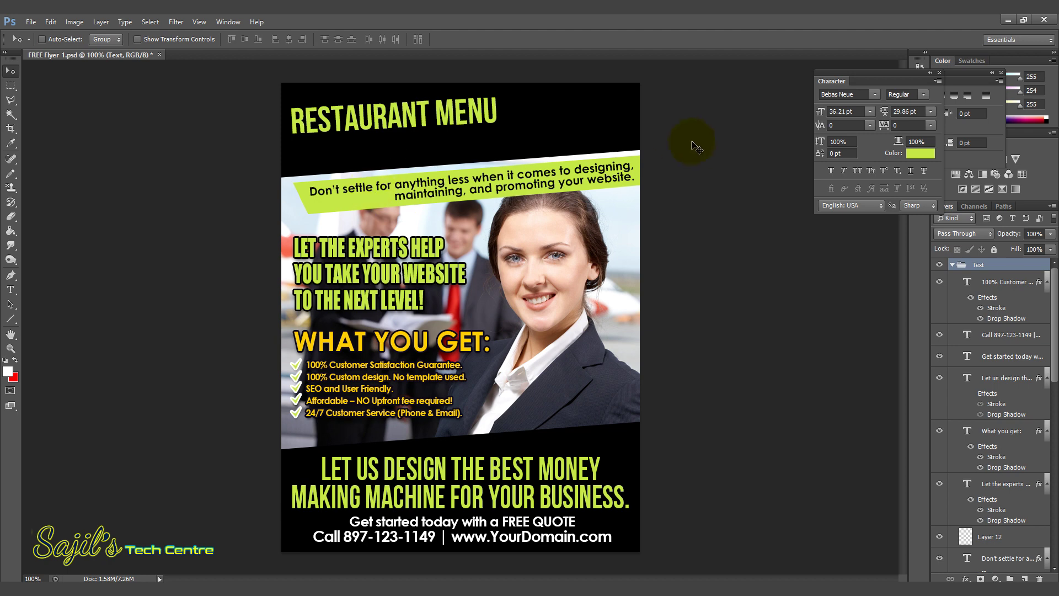
Step: Change the colour of the RESTAURANT MENU headline to turquoise (#46e7e9)
{"action": "right_click", "coordinate": [477, 113]}
{"action": "left_click", "coordinate": [478, 111]}
{"action": "left_click", "coordinate": [11, 290]}
{"action": "left_click_drag", "start_coordinate": [286, 122], "coordinate": [550, 110]}
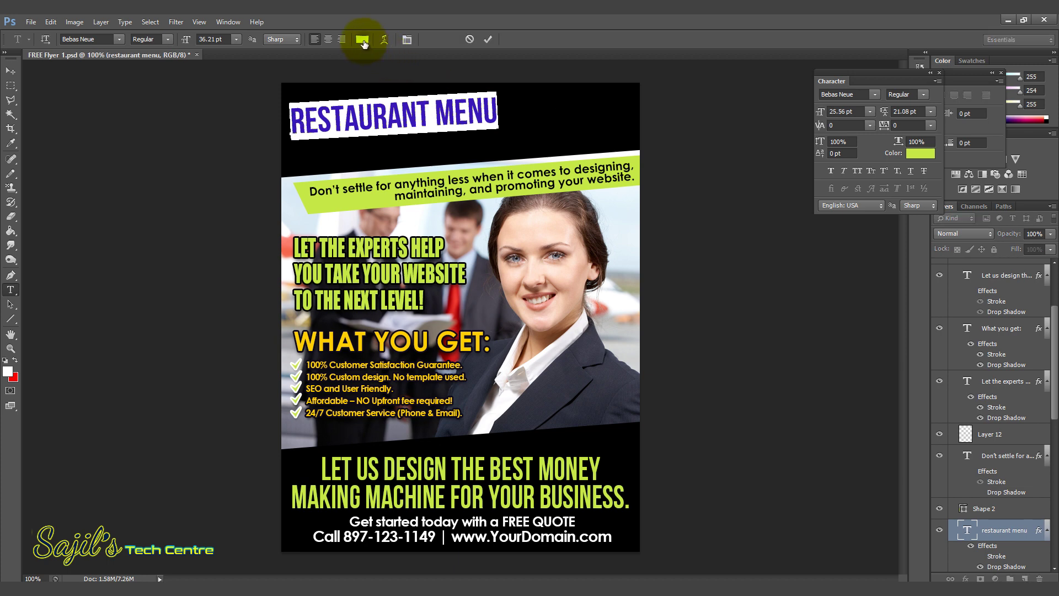
{"action": "left_click", "coordinate": [363, 39]}
{"action": "left_click_drag", "start_coordinate": [762, 416], "coordinate": [764, 445]}
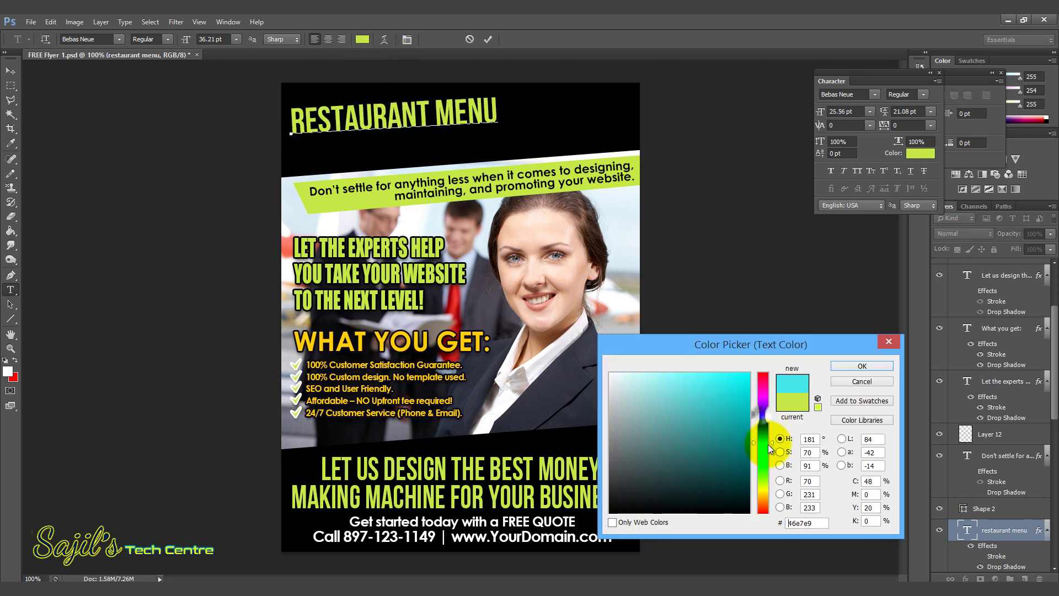
{"action": "left_click", "coordinate": [865, 366]}
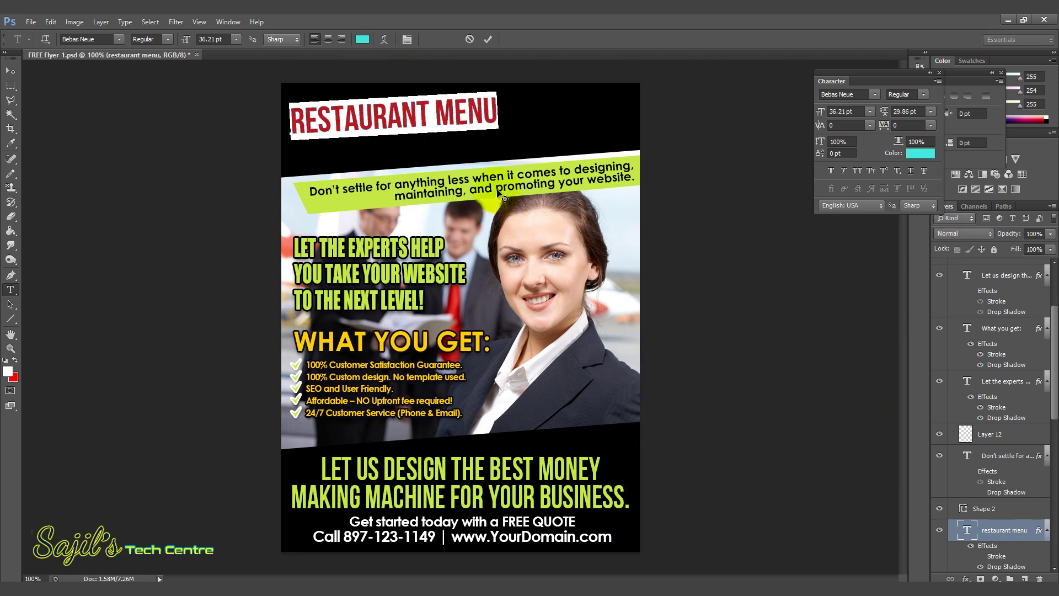
{"action": "left_click", "coordinate": [450, 113]}
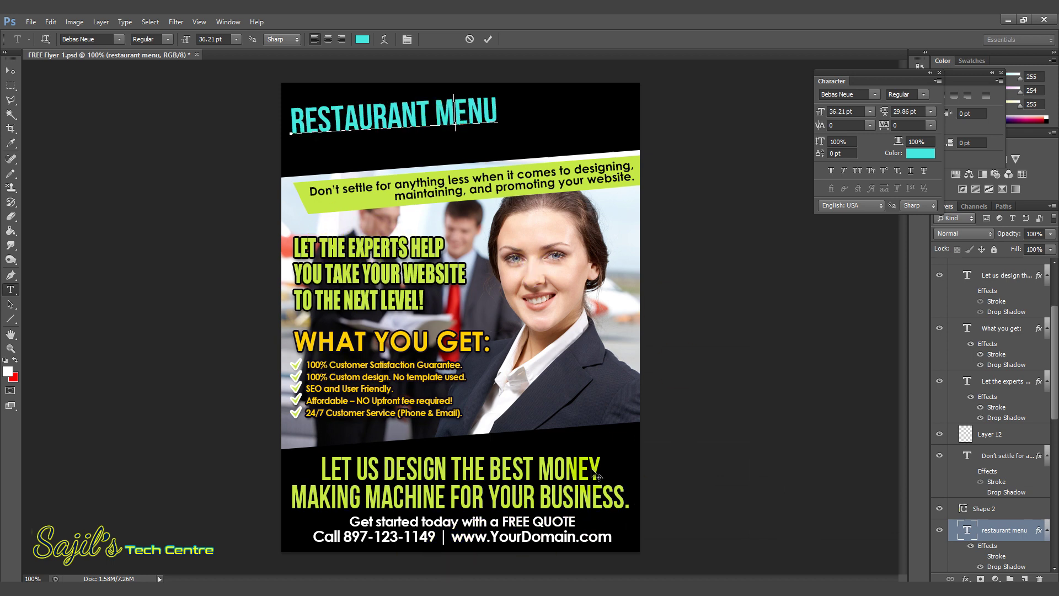
Step: Replace the "What you get:" heading above the checklist with the placeholder text KLHJHKHLJK
{"action": "right_click", "coordinate": [331, 342]}
{"action": "key", "text": "Escape"}
{"action": "left_click", "coordinate": [11, 73]}
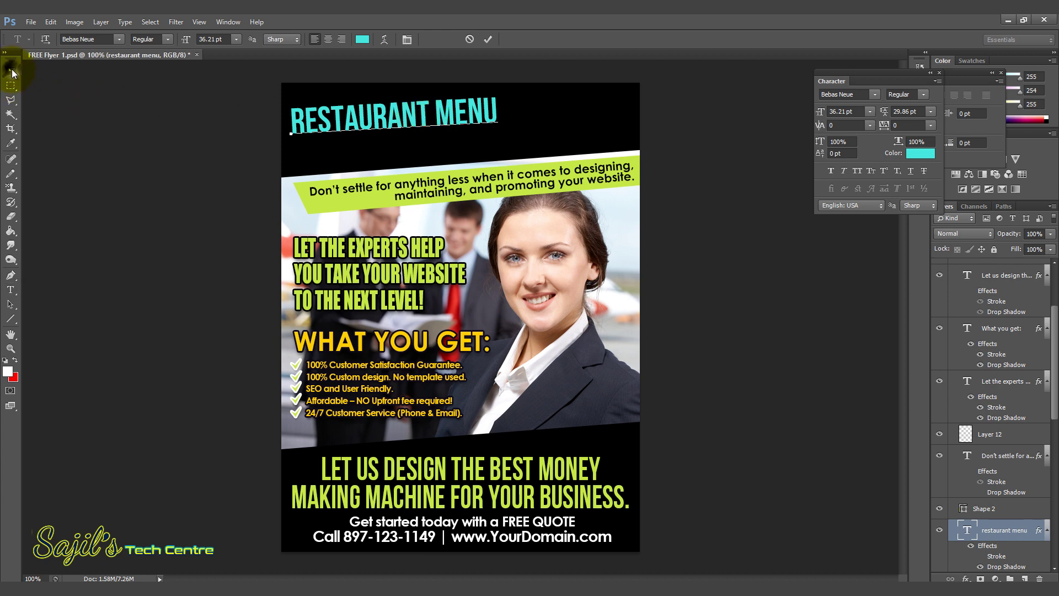
{"action": "right_click", "coordinate": [325, 341]}
{"action": "left_click", "coordinate": [336, 347]}
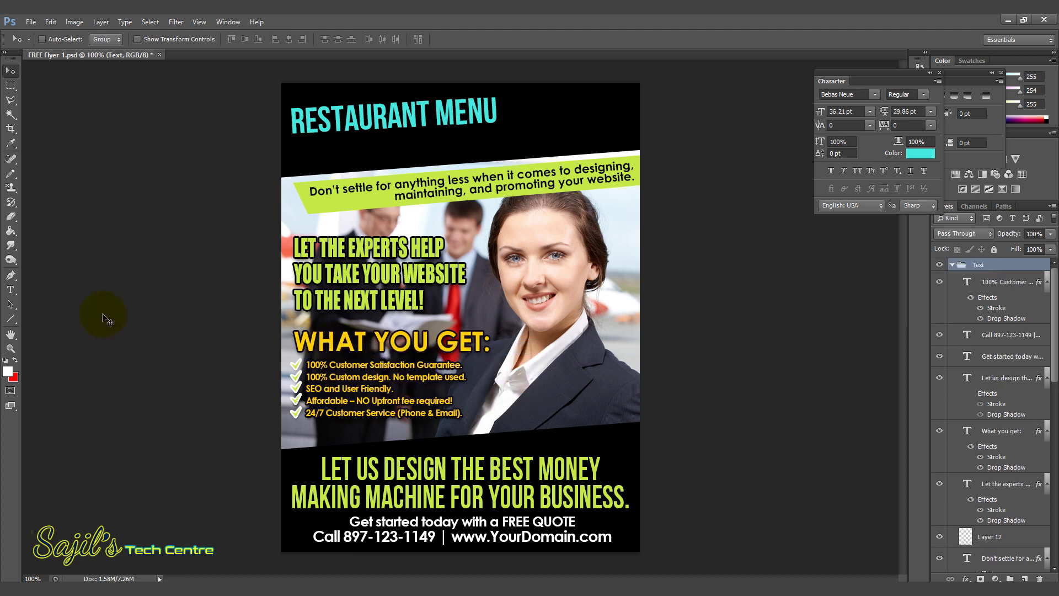
{"action": "left_click", "coordinate": [10, 289]}
{"action": "left_click_drag", "start_coordinate": [298, 338], "coordinate": [496, 349]}
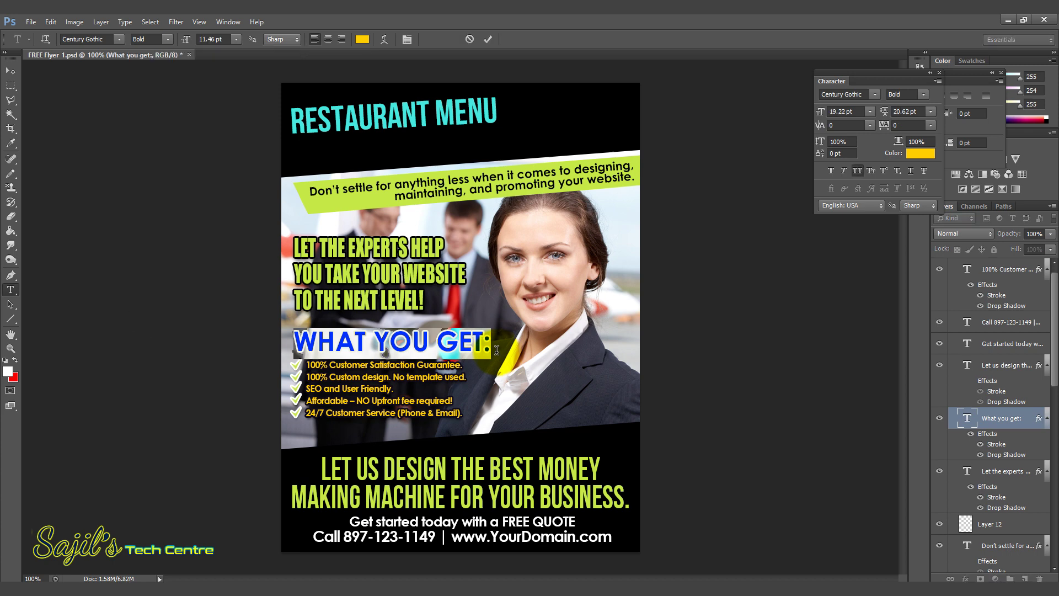
{"action": "type", "text": "KLHJHKHLJK"}
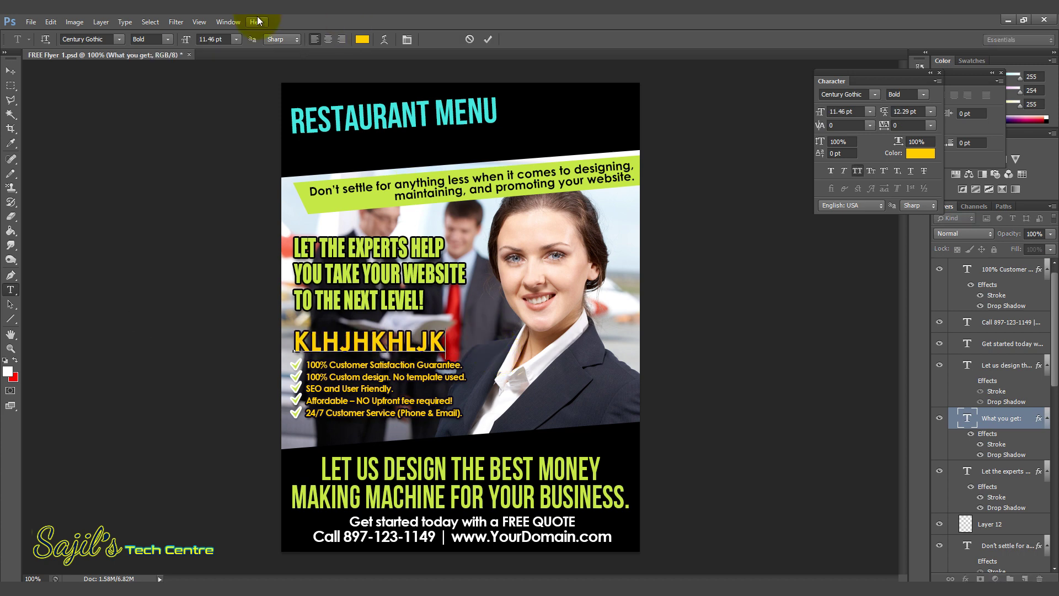
{"action": "left_click_drag", "start_coordinate": [445, 342], "coordinate": [401, 16]}
{"action": "left_click", "coordinate": [362, 39]}
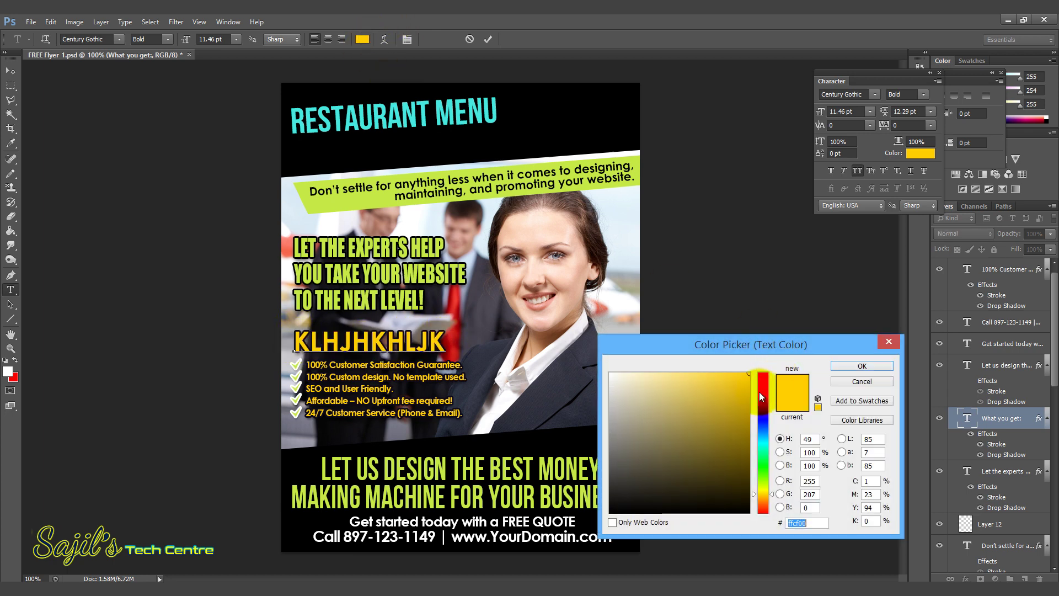
{"action": "left_click", "coordinate": [877, 380]}
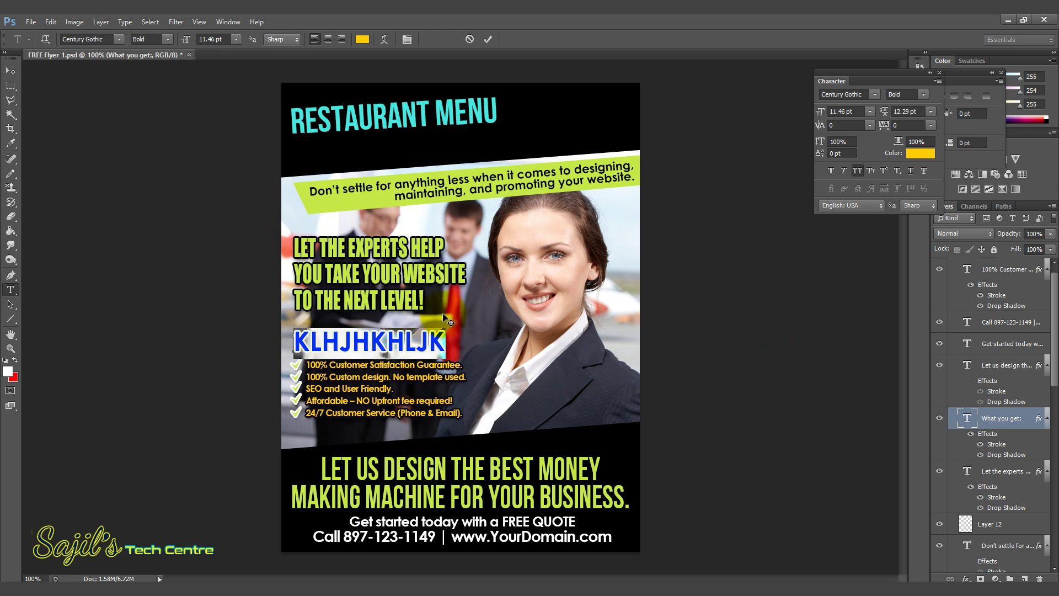
{"action": "left_click", "coordinate": [441, 341]}
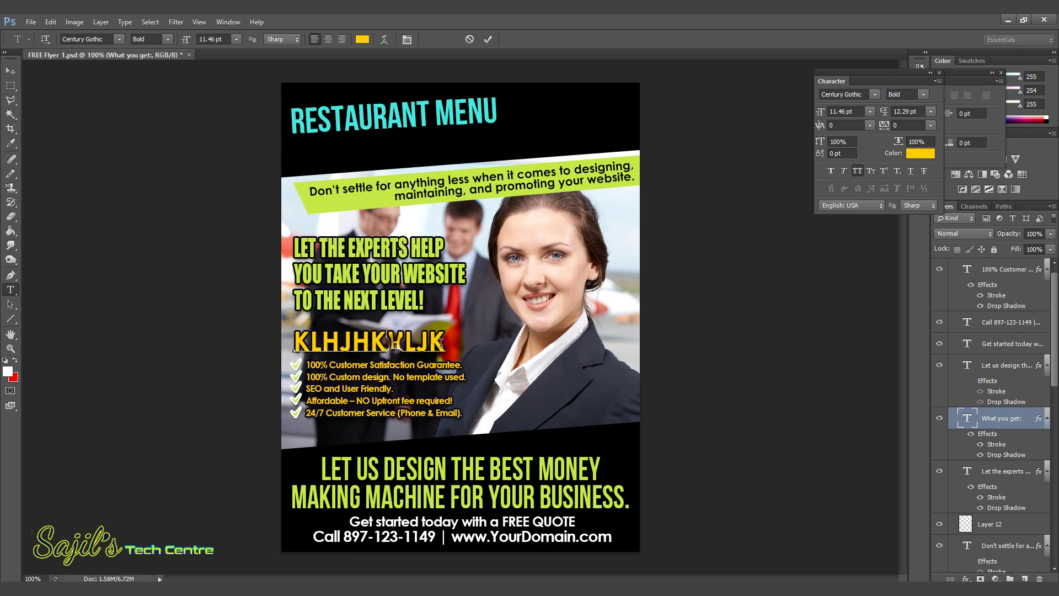
Step: Apply Faux Italic to the whole KLHJHKHLJK heading, leaving Faux Bold off, and commit the text edit
{"action": "left_click_drag", "start_coordinate": [294, 341], "coordinate": [446, 342]}
{"action": "left_click_drag", "start_coordinate": [887, 78], "coordinate": [623, 296]}
{"action": "left_click", "coordinate": [614, 320]}
{"action": "left_click", "coordinate": [613, 321]}
{"action": "double_click", "coordinate": [579, 335]}
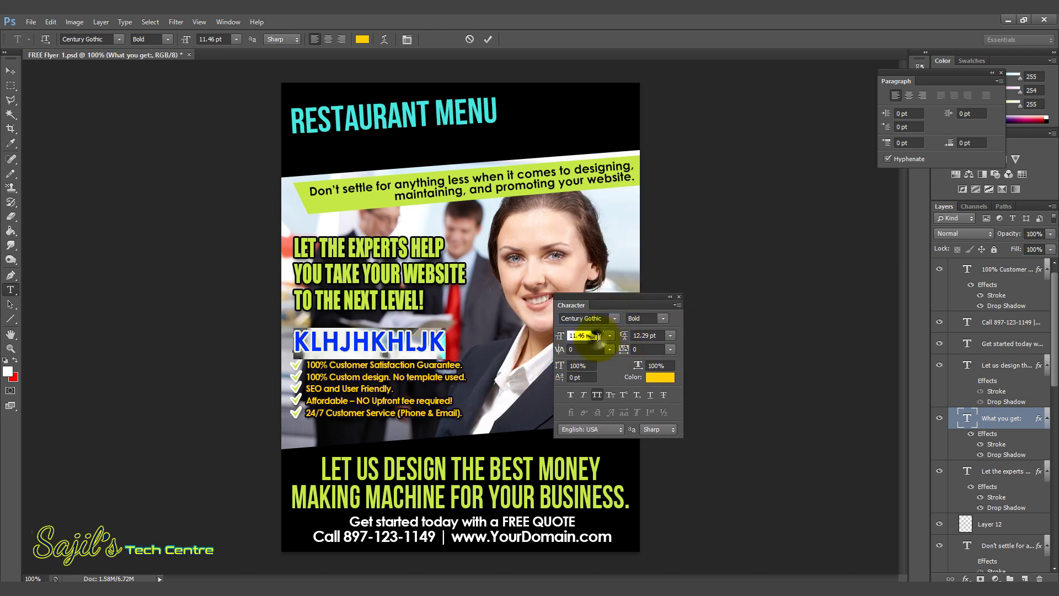
{"action": "left_click", "coordinate": [571, 395]}
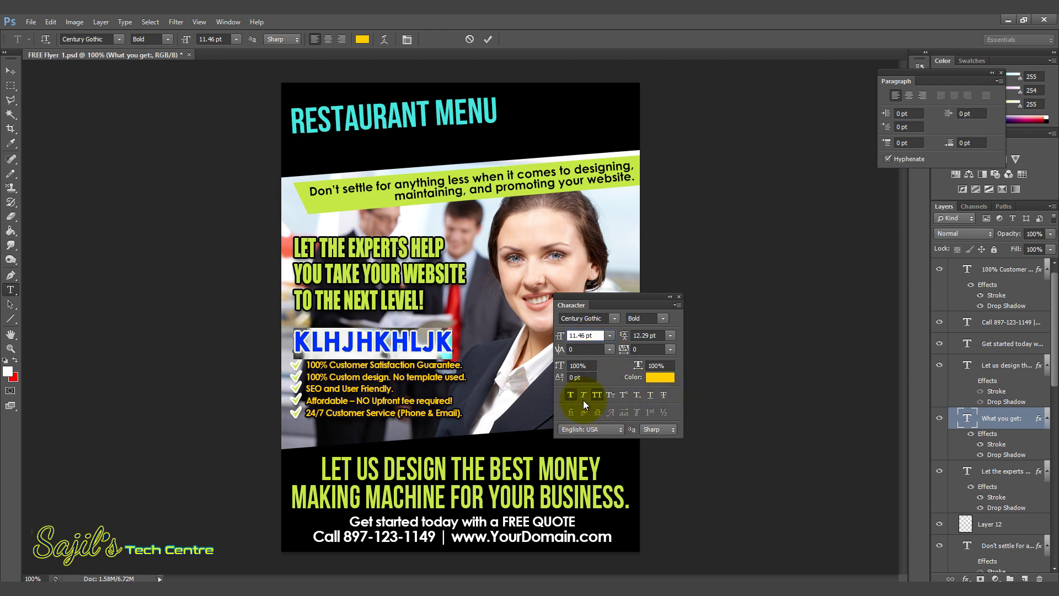
{"action": "left_click", "coordinate": [584, 394]}
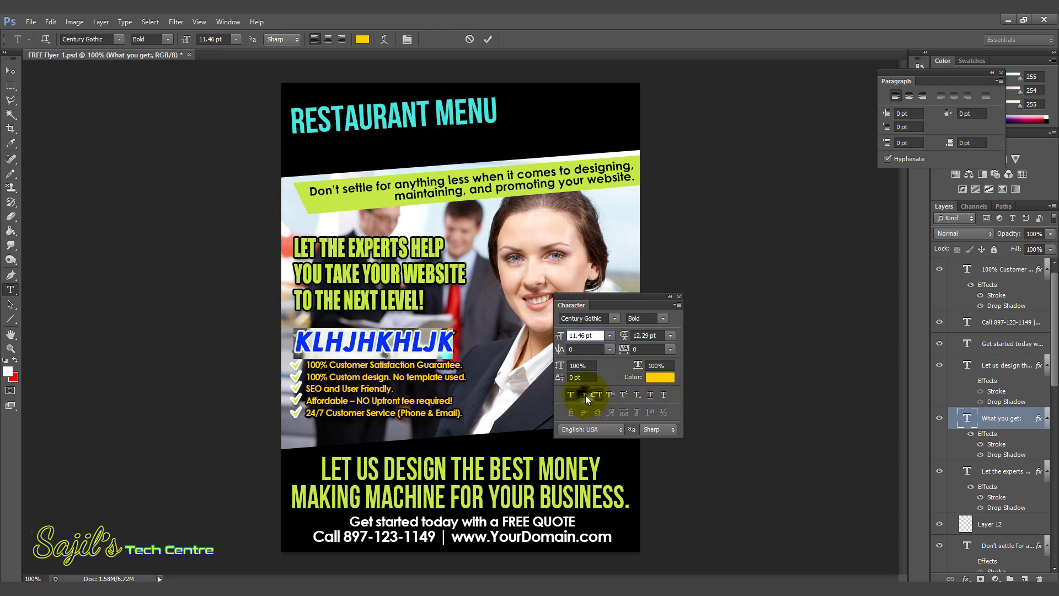
{"action": "left_click", "coordinate": [572, 395]}
{"action": "left_click_drag", "start_coordinate": [636, 303], "coordinate": [872, 124]}
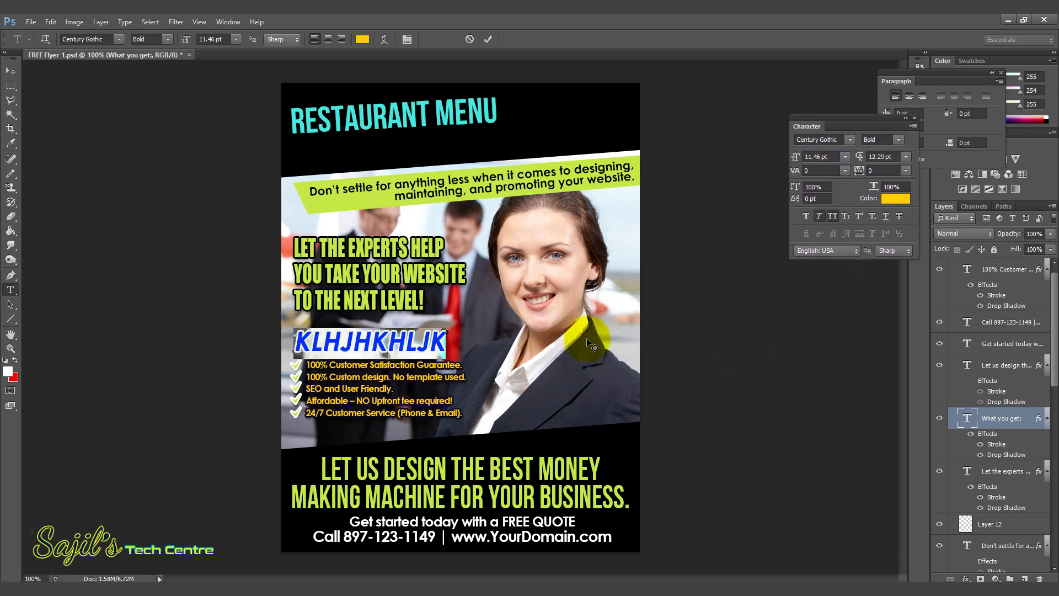
{"action": "right_click", "coordinate": [549, 323]}
{"action": "left_click", "coordinate": [548, 298]}
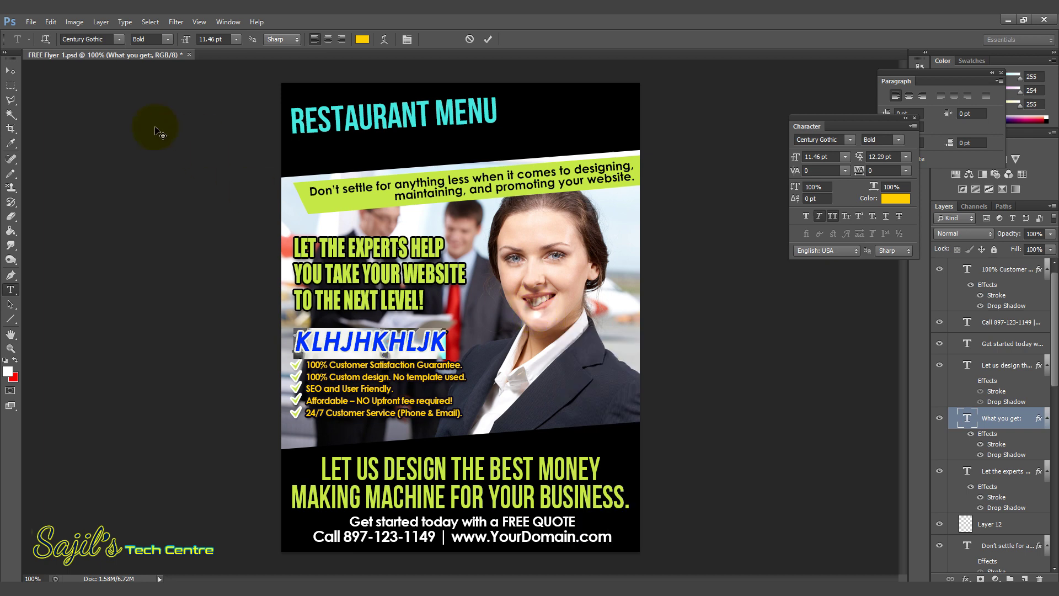
{"action": "left_click", "coordinate": [10, 70]}
Step: Select the Content layer group through the businesswoman photo on the flyer
{"action": "right_click", "coordinate": [547, 284]}
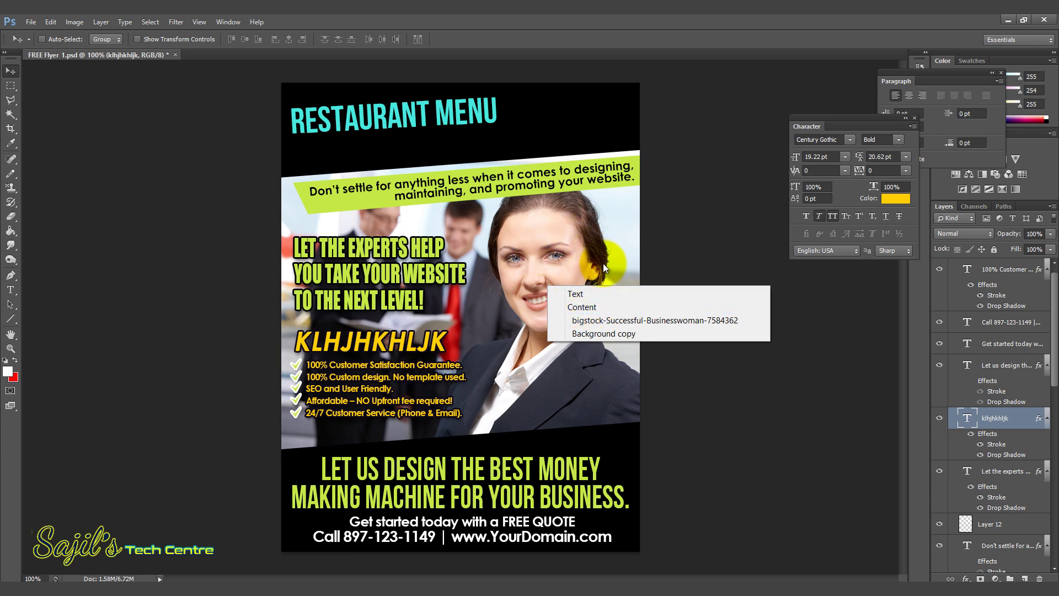
{"action": "left_click", "coordinate": [587, 307]}
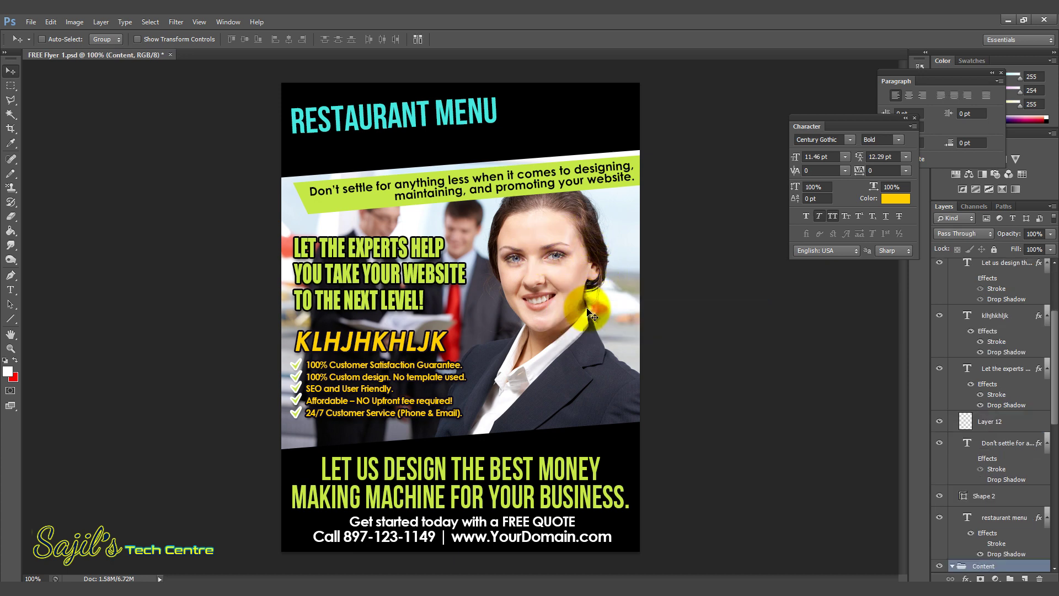
{"action": "left_click_drag", "start_coordinate": [1048, 366], "coordinate": [1048, 468]}
{"action": "right_click", "coordinate": [549, 307]}
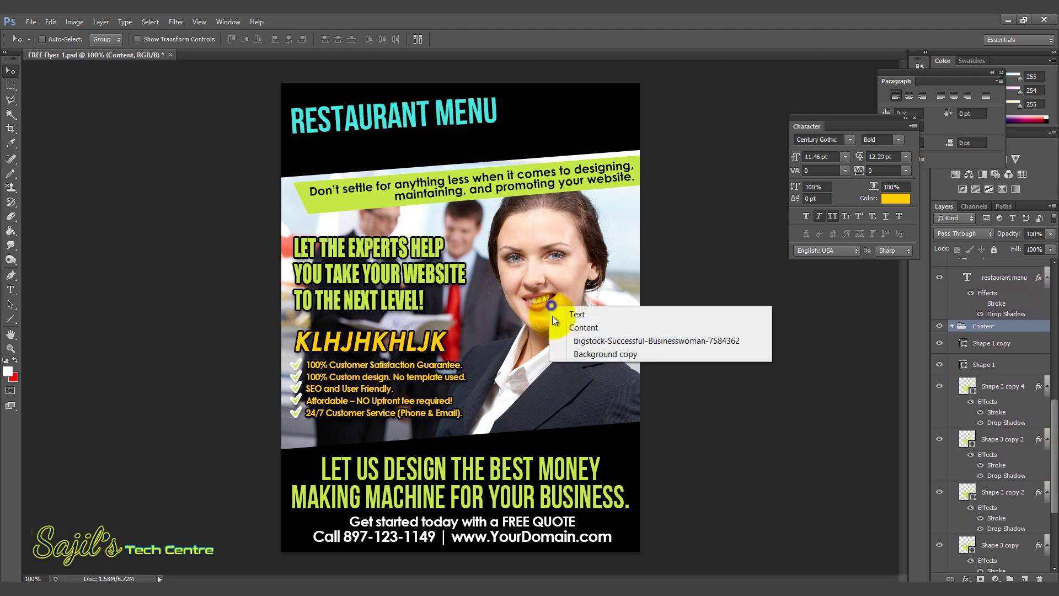
{"action": "left_click", "coordinate": [583, 328]}
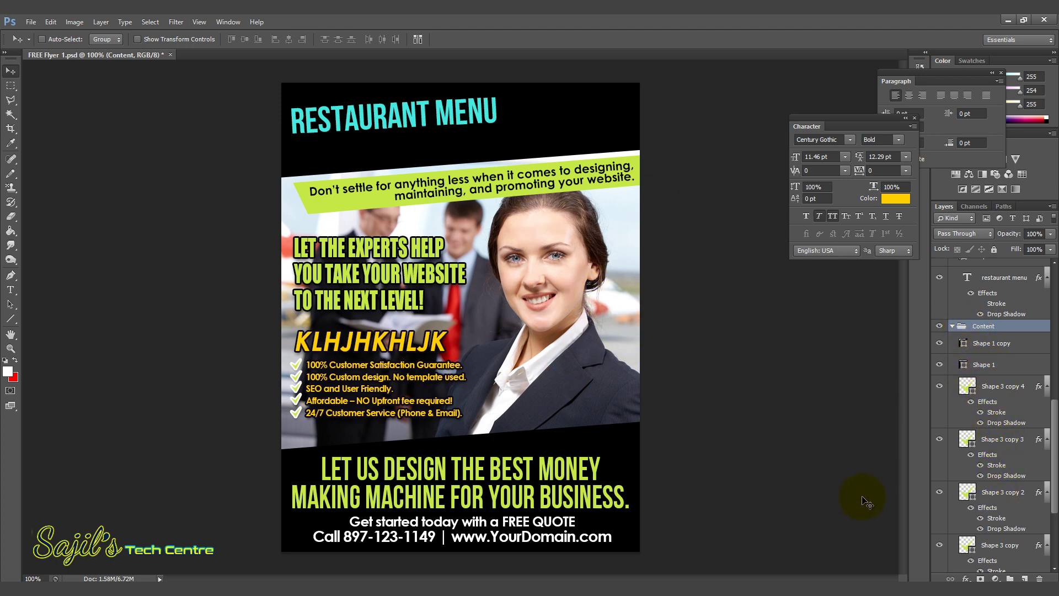
Step: Toggle the visibility of the businesswoman photo layer in the Content group to identify it, leave it shown, and select it
{"action": "left_click_drag", "start_coordinate": [1056, 470], "coordinate": [1052, 548]}
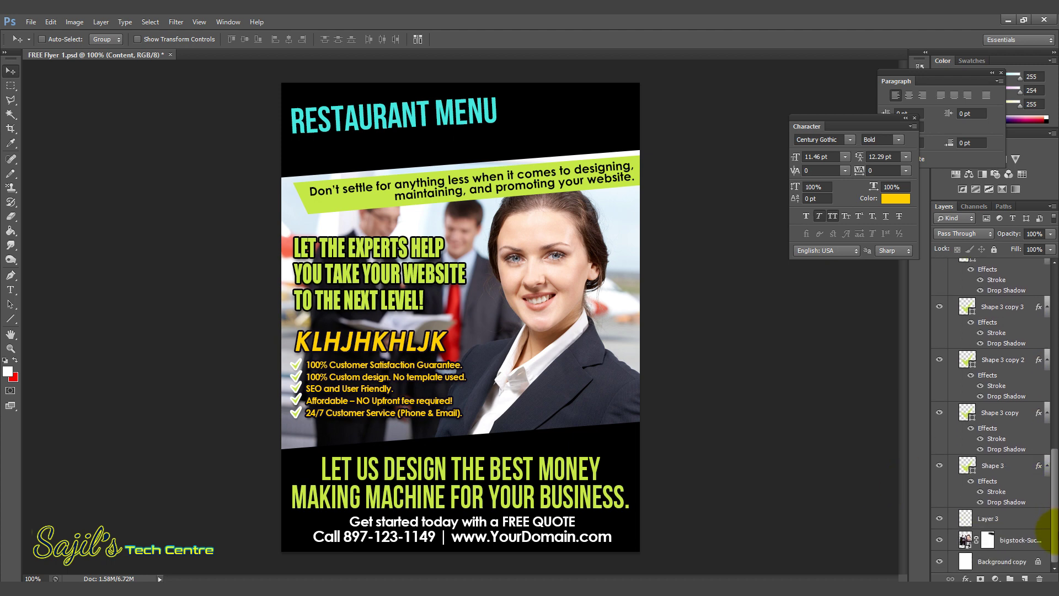
{"action": "left_click", "coordinate": [939, 539]}
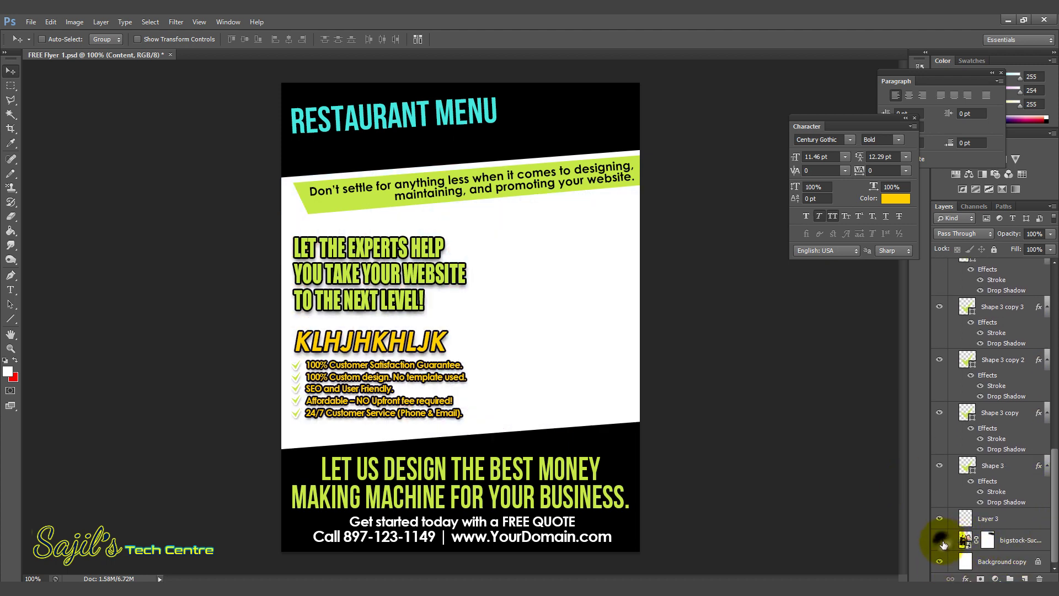
{"action": "left_click", "coordinate": [942, 544]}
{"action": "left_click", "coordinate": [942, 544]}
{"action": "left_click", "coordinate": [942, 544]}
{"action": "left_click", "coordinate": [1007, 543]}
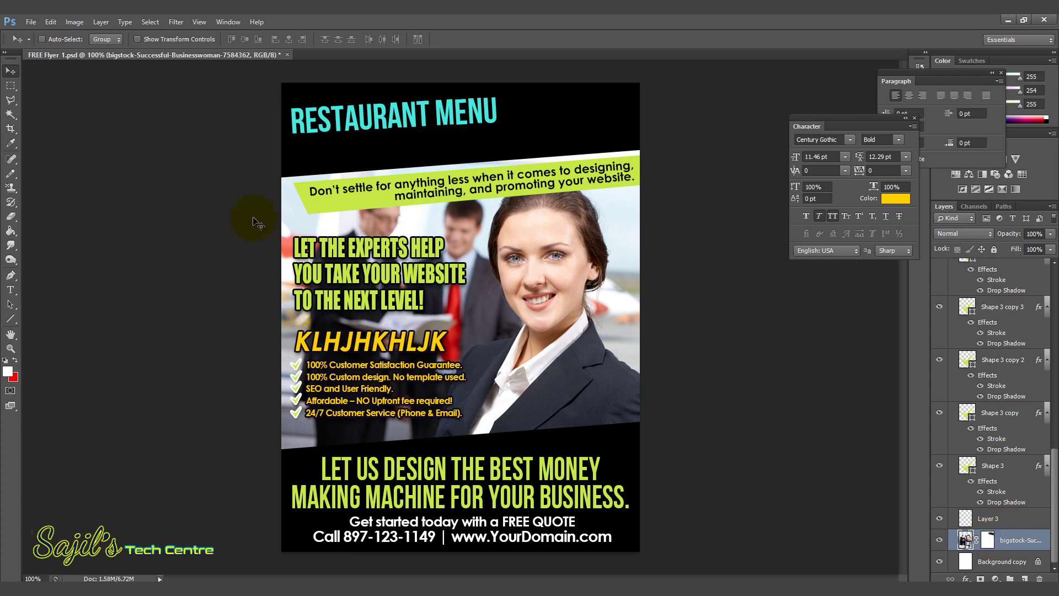
Step: Open THUMB NEW.jpg from the LOGO CREATION folder
{"action": "left_click", "coordinate": [30, 21]}
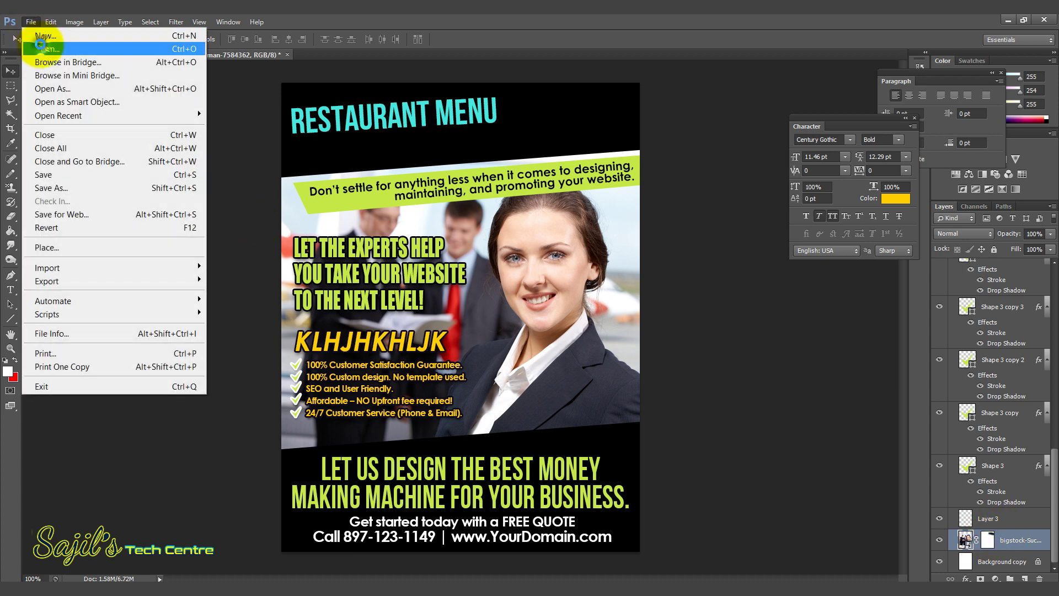
{"action": "left_click", "coordinate": [41, 47]}
{"action": "left_click", "coordinate": [552, 128]}
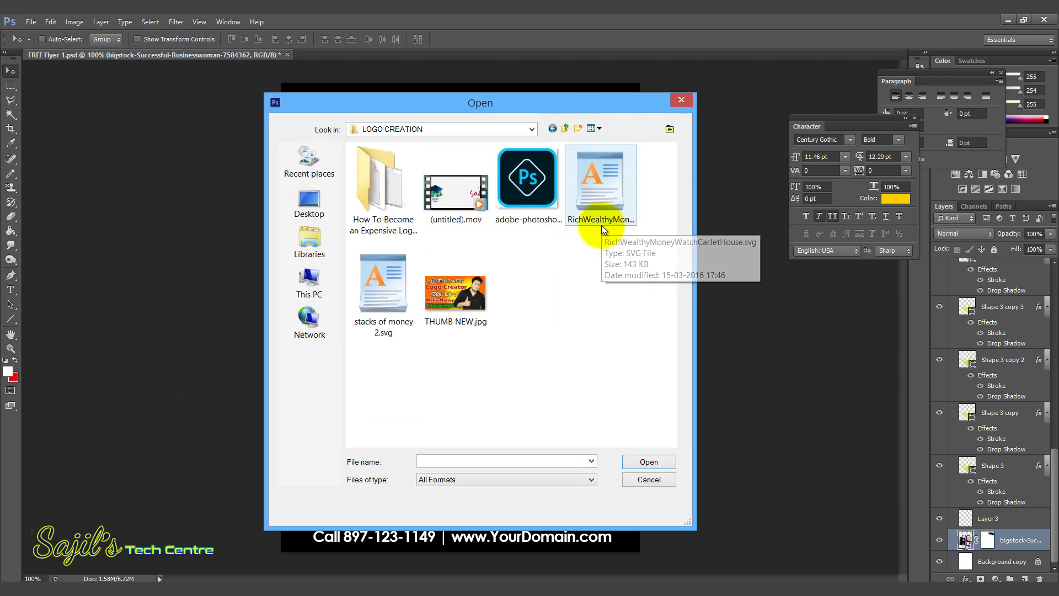
{"action": "double_click", "coordinate": [480, 313]}
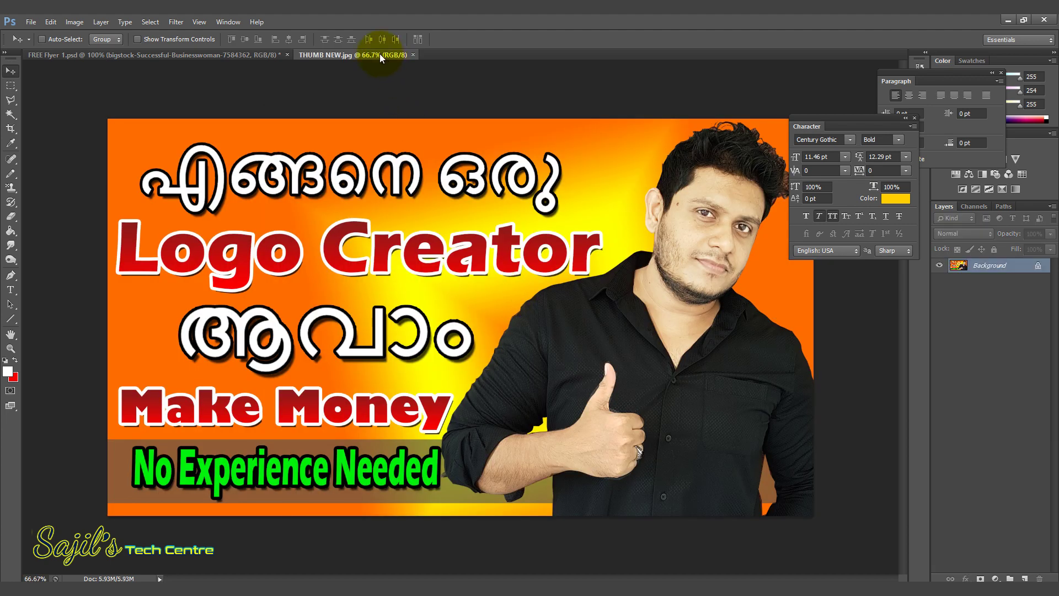
Step: Float the THUMB NEW.jpg window beside the flyer and copy its image into the flyer above the businesswoman photo
{"action": "left_click_drag", "start_coordinate": [379, 54], "coordinate": [574, 97]}
{"action": "left_click_drag", "start_coordinate": [662, 298], "coordinate": [393, 316]}
{"action": "left_click", "coordinate": [525, 231]}
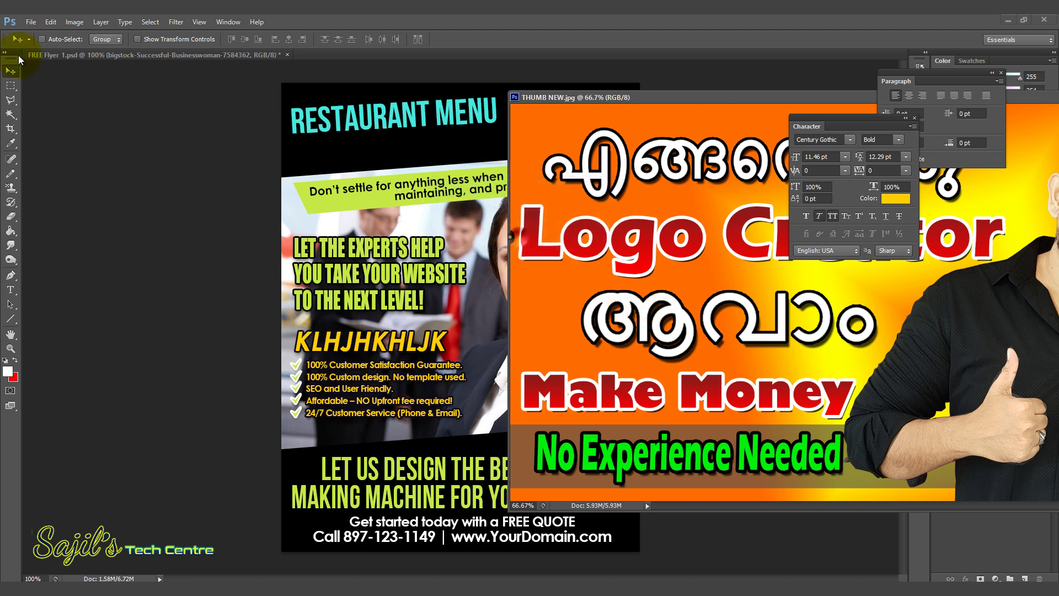
{"action": "left_click_drag", "start_coordinate": [717, 260], "coordinate": [395, 298]}
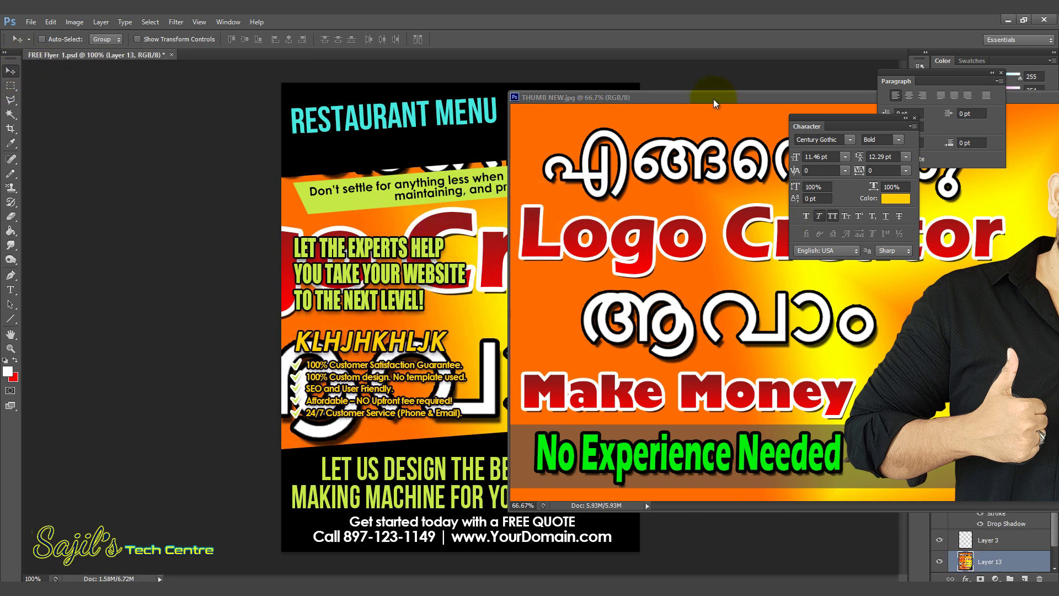
Step: Close the floating THUMB NEW.jpg window and shift the copied image within the flyer's photo area
{"action": "left_click_drag", "start_coordinate": [713, 99], "coordinate": [271, 100]}
{"action": "left_click", "coordinate": [782, 99]}
{"action": "mouse_move", "coordinate": [562, 326]}
{"action": "left_mouse_down"}
{"action": "mouse_move", "coordinate": [496, 248]}
{"action": "mouse_move", "coordinate": [501, 397]}
{"action": "mouse_move", "coordinate": [496, 187]}
{"action": "mouse_move", "coordinate": [518, 337]}
{"action": "mouse_move", "coordinate": [440, 319]}
{"action": "mouse_move", "coordinate": [531, 331]}
{"action": "mouse_move", "coordinate": [521, 355]}
{"action": "mouse_move", "coordinate": [566, 327]}
{"action": "mouse_move", "coordinate": [576, 337]}
{"action": "left_mouse_up"}
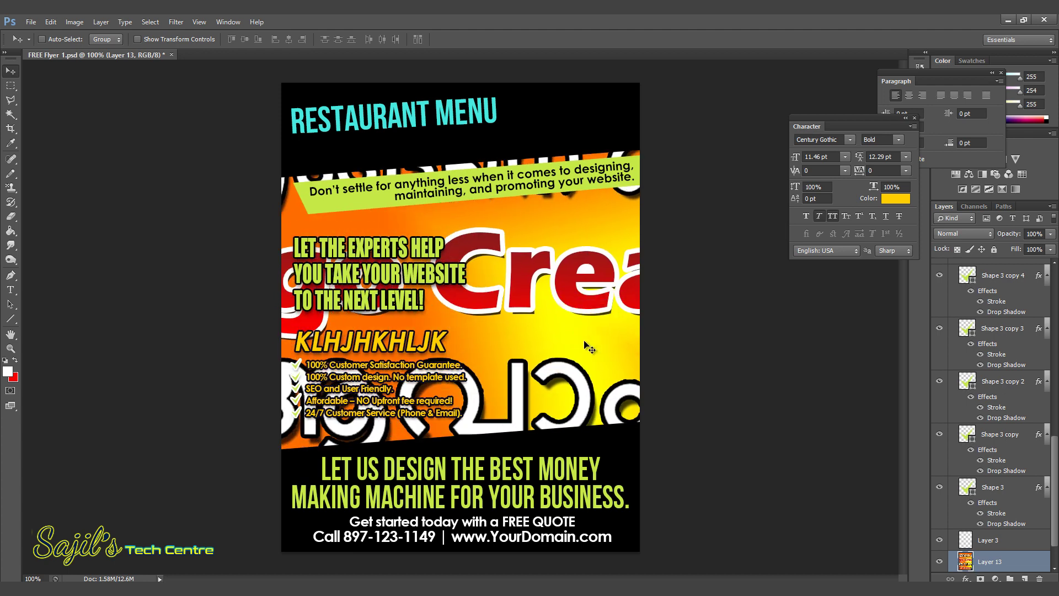
Step: Scale the copied image on Layer 13 proportionally to about half size and position it to fill the flyer's photo area
{"action": "key", "text": "ctrl+t"}
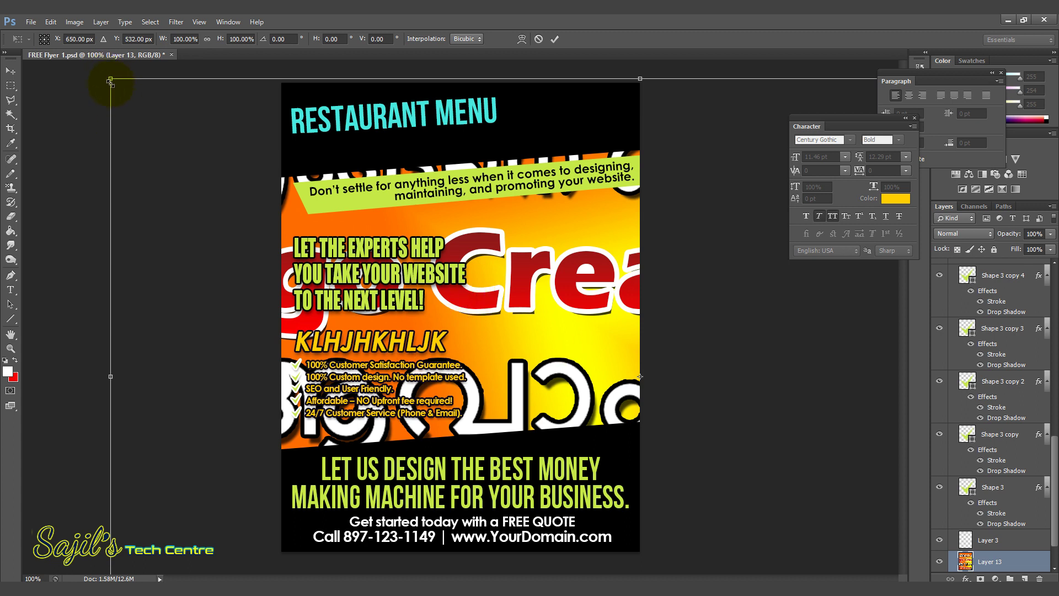
{"action": "left_click_drag", "start_coordinate": [111, 79], "coordinate": [572, 456]}
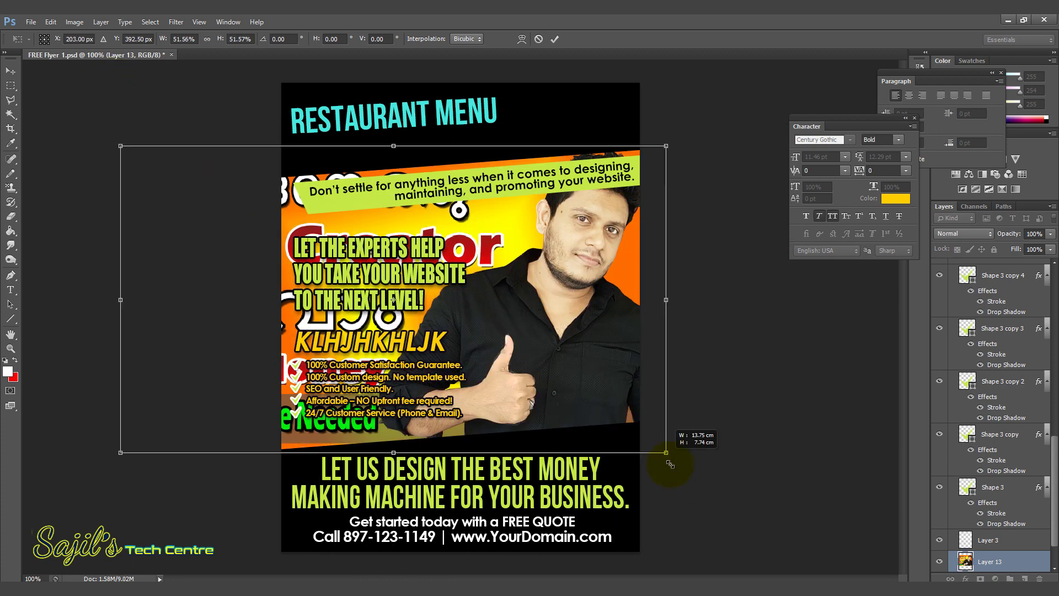
{"action": "left_click_drag", "start_coordinate": [669, 454], "coordinate": [678, 460]}
{"action": "left_click_drag", "start_coordinate": [587, 401], "coordinate": [562, 399]}
{"action": "key", "text": "Return"}
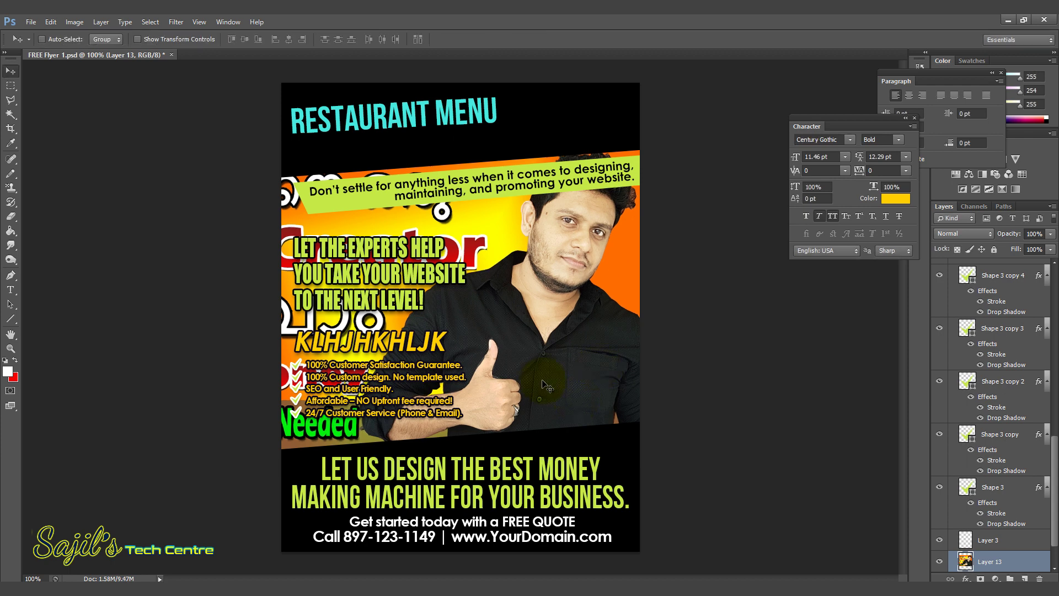
Step: Fine-tune the position of the scaled image so the man sits in the right half of the photo area
{"action": "key", "text": "ctrl+z"}
{"action": "key", "text": "ctrl+z"}
{"action": "left_click", "coordinate": [543, 345]}
{"action": "mouse_move", "coordinate": [555, 341]}
{"action": "left_mouse_down"}
{"action": "mouse_move", "coordinate": [571, 303]}
{"action": "mouse_move", "coordinate": [564, 337]}
{"action": "left_mouse_up"}
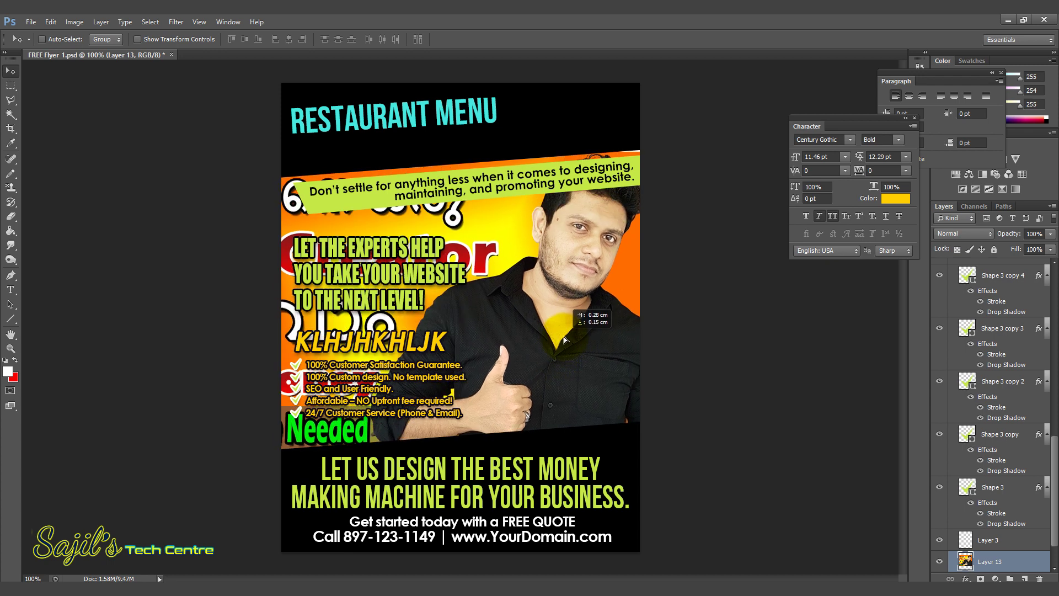
Step: Find Layer 13 just above the businesswoman photo in the layer stack and hide it to show the original photo
{"action": "left_click", "coordinate": [991, 561]}
{"action": "scroll", "coordinate": [991, 557], "scroll_direction": "down", "scroll_amount": 2}
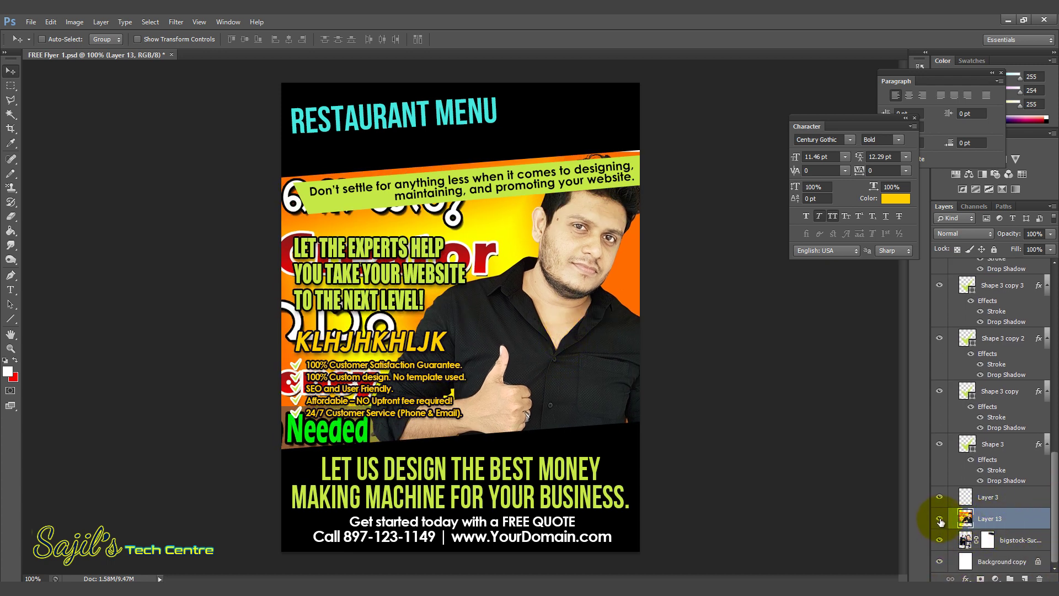
{"action": "right_click", "coordinate": [585, 327]}
{"action": "left_click", "coordinate": [606, 350]}
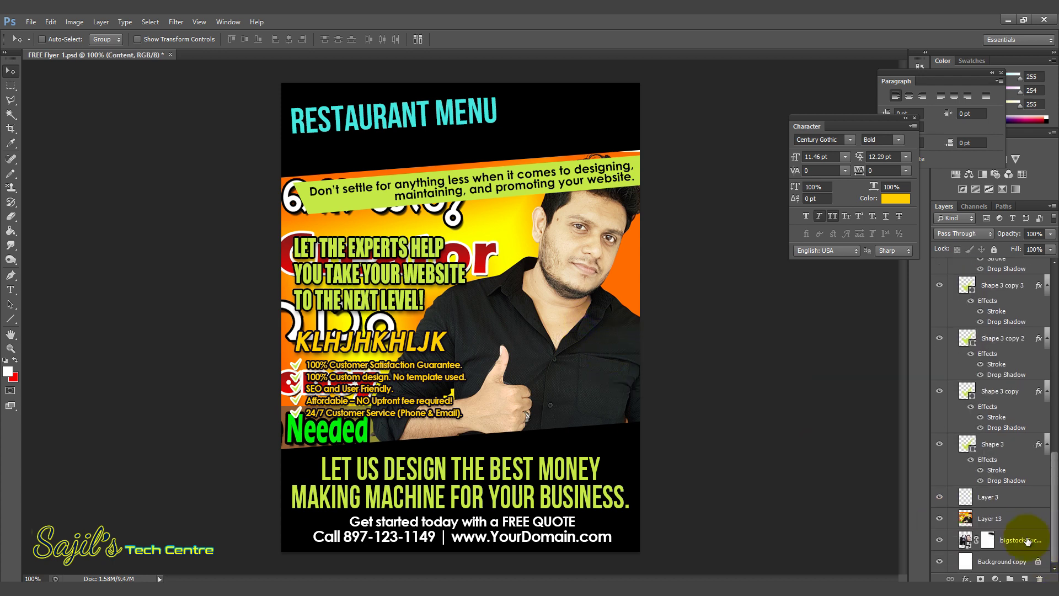
{"action": "left_click", "coordinate": [939, 519]}
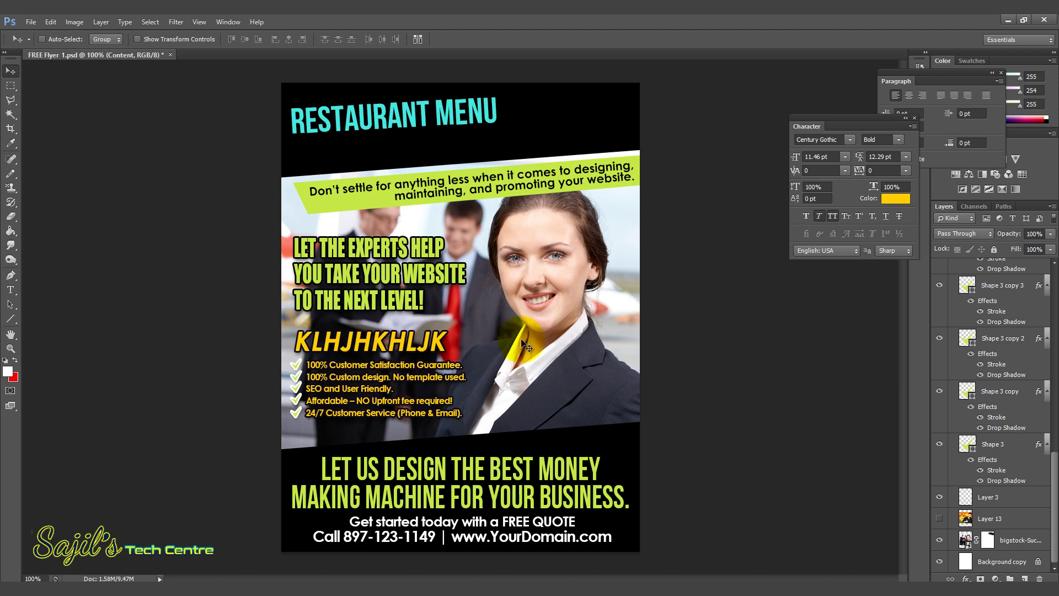
Step: Select the Content group through the businesswoman photo, then the Text group through the KLHJHKHLJK heading, and activate the Type tool
{"action": "right_click", "coordinate": [539, 310]}
{"action": "left_click", "coordinate": [550, 323]}
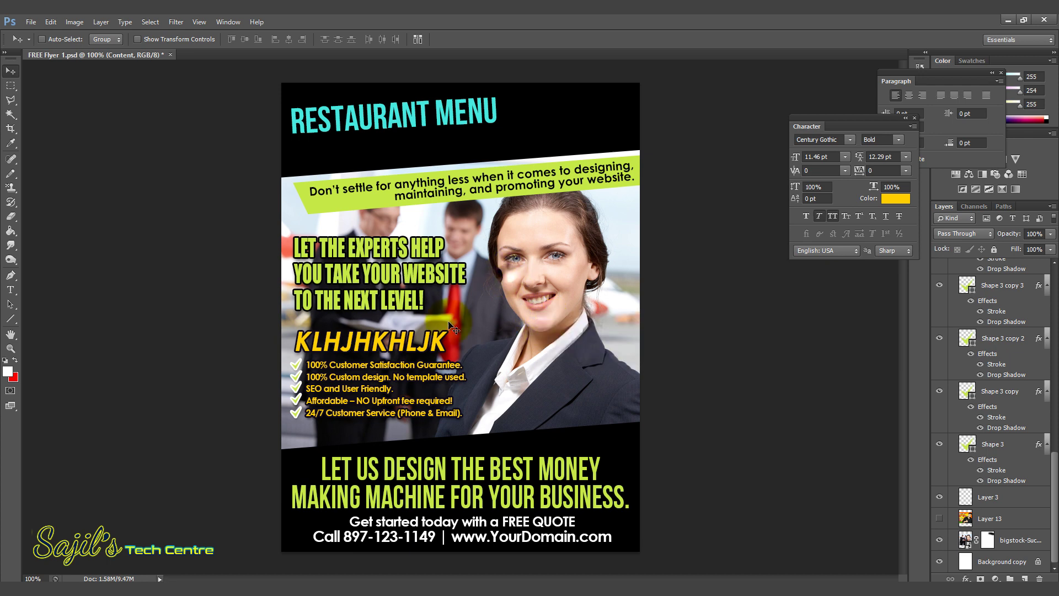
{"action": "right_click", "coordinate": [377, 340]}
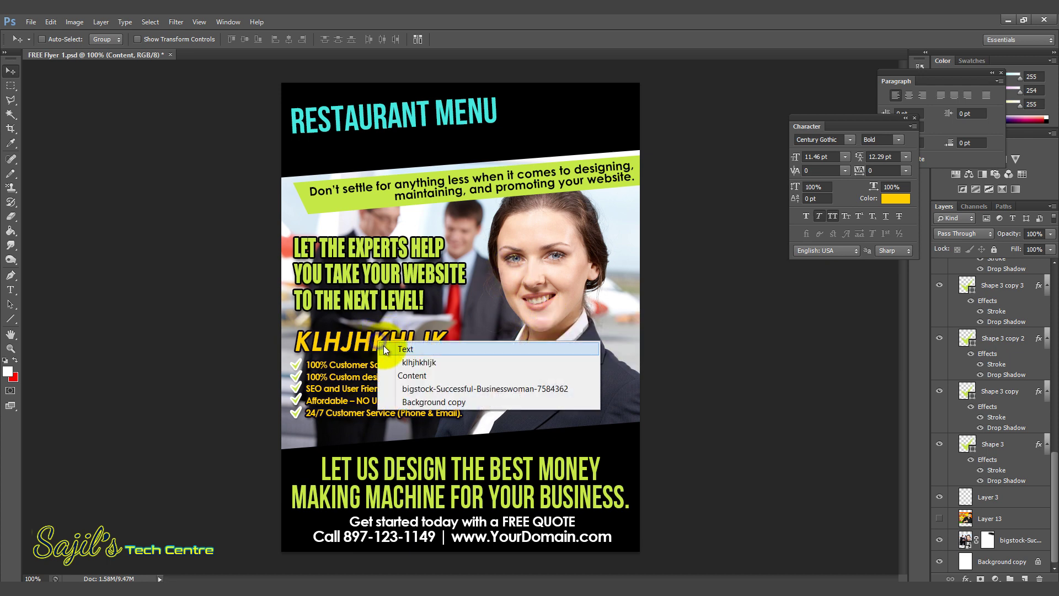
{"action": "left_click", "coordinate": [386, 346]}
{"action": "left_click", "coordinate": [11, 289]}
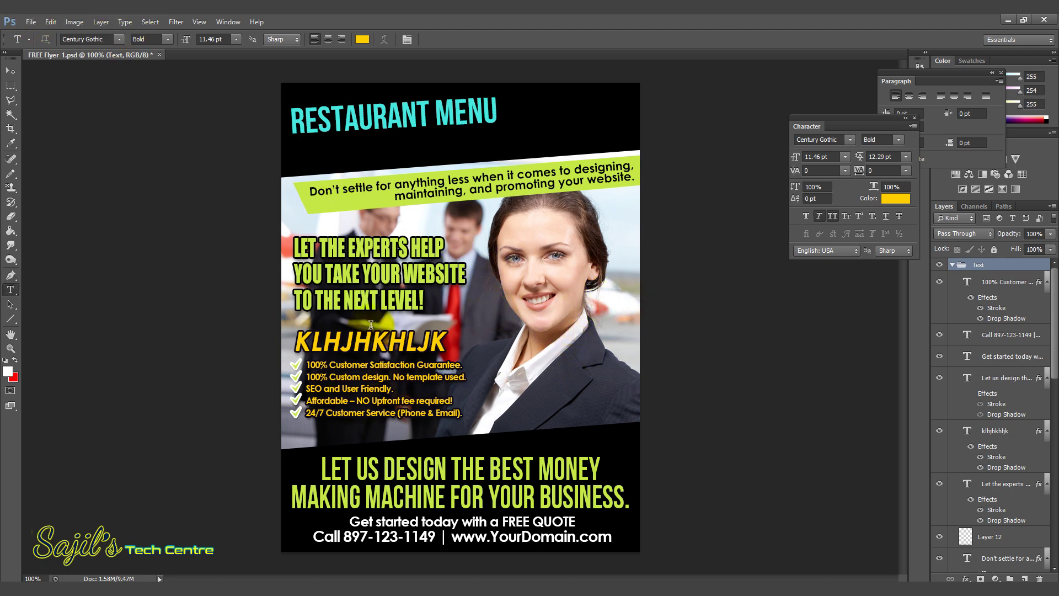
Step: Open FREE Flyer 2.psd and select its Text layer group through the "Yellow Pages" headline
{"action": "left_click", "coordinate": [31, 22]}
{"action": "left_click", "coordinate": [44, 45]}
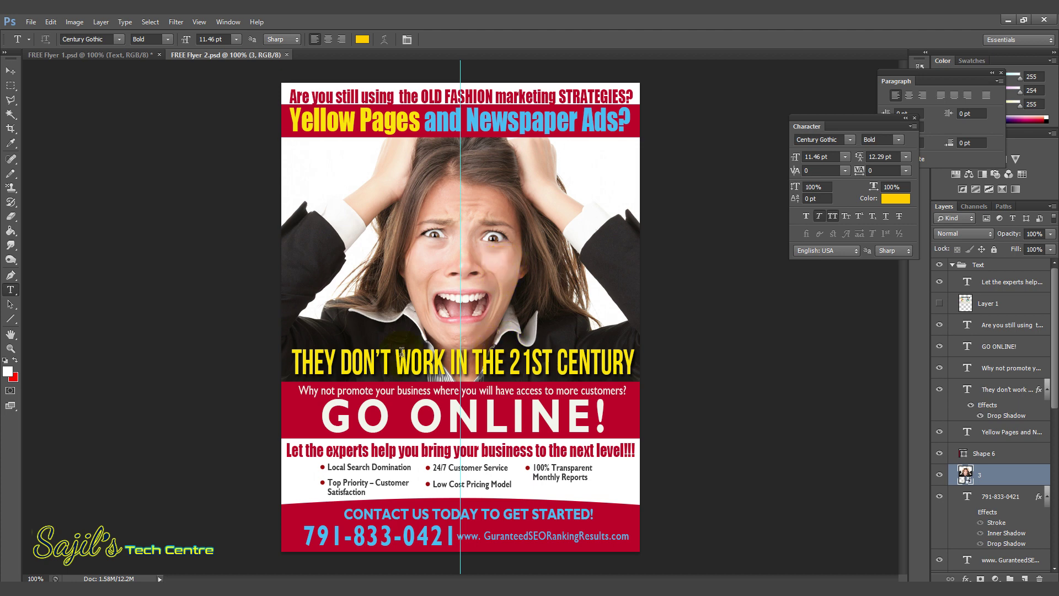
{"action": "left_click", "coordinate": [10, 71]}
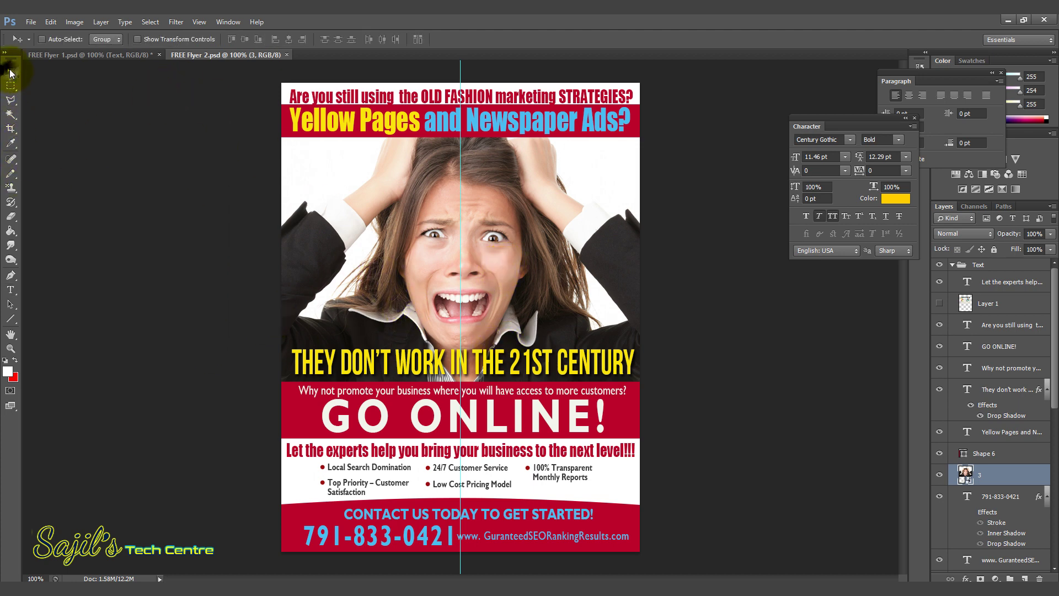
{"action": "right_click", "coordinate": [353, 124]}
{"action": "left_click", "coordinate": [369, 130]}
Step: Replace "Yellow Pages" in the headline with the placeholder text kjkljkjklj and commit the text edit
{"action": "left_click", "coordinate": [11, 290]}
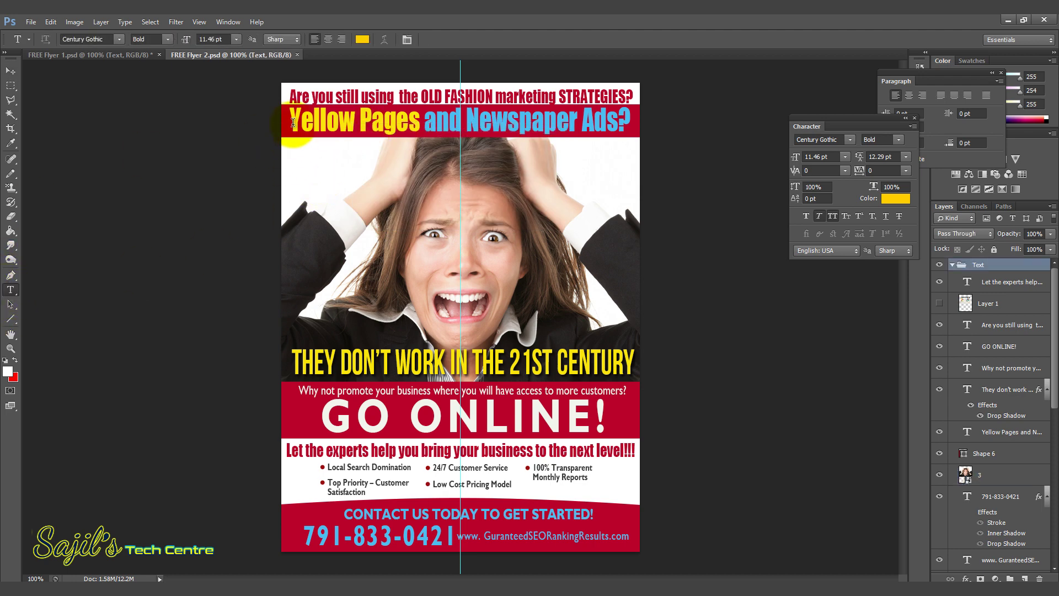
{"action": "left_click", "coordinate": [290, 120]}
{"action": "left_click_drag", "start_coordinate": [290, 120], "coordinate": [420, 119]}
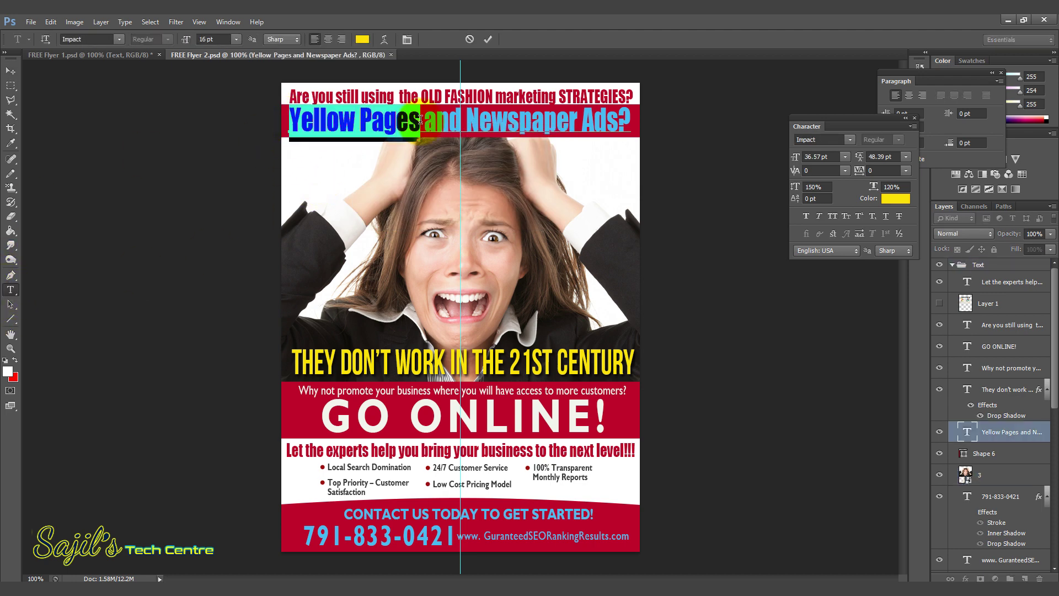
{"action": "key", "text": "ctrl+h"}
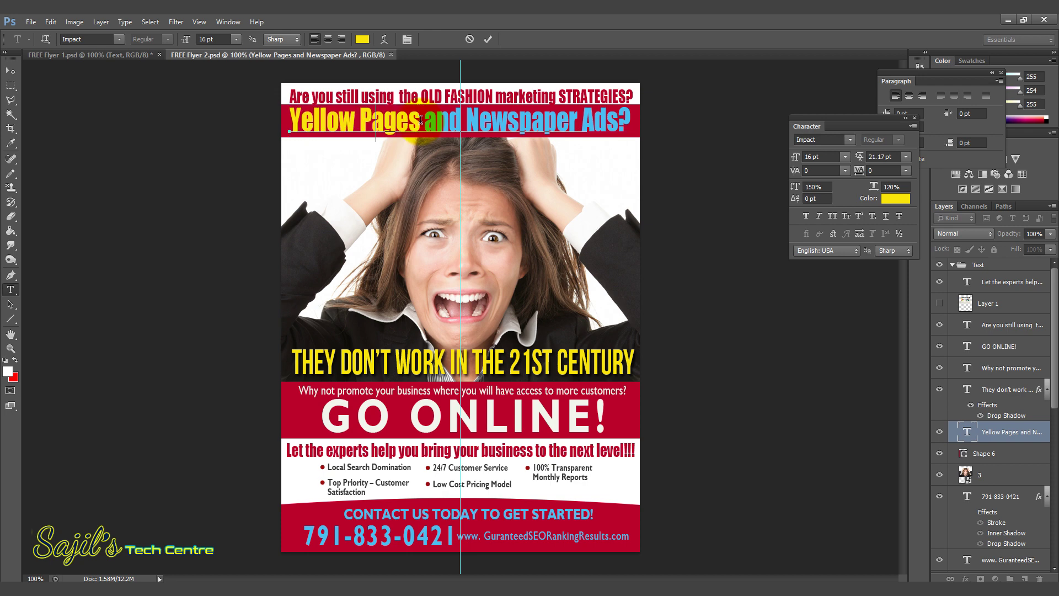
{"action": "type", "text": "kjkljkjklj"}
{"action": "right_click", "coordinate": [506, 272]}
{"action": "left_click", "coordinate": [194, 161]}
{"action": "left_click", "coordinate": [10, 71]}
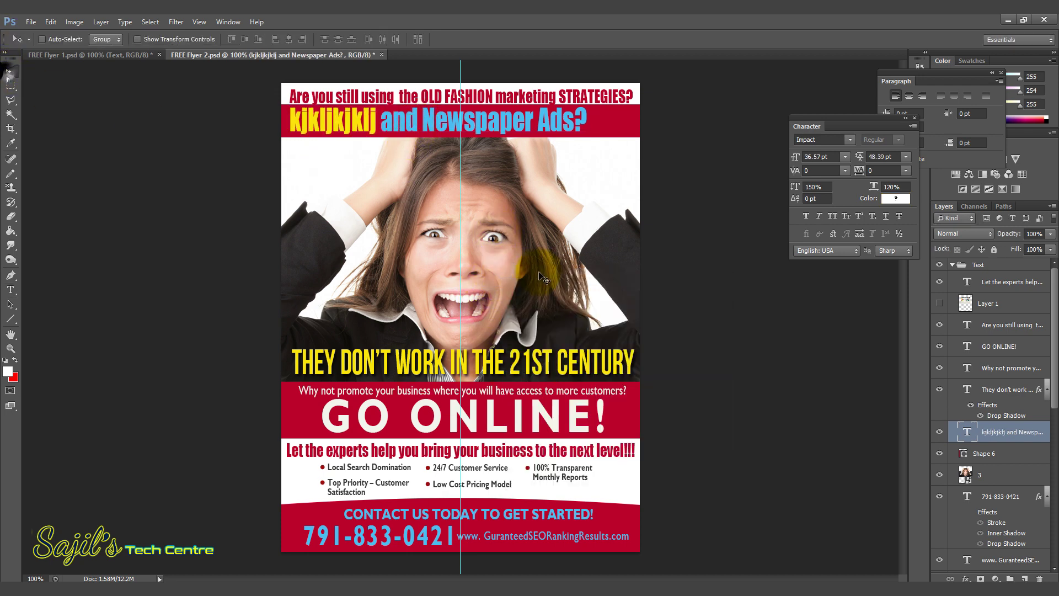
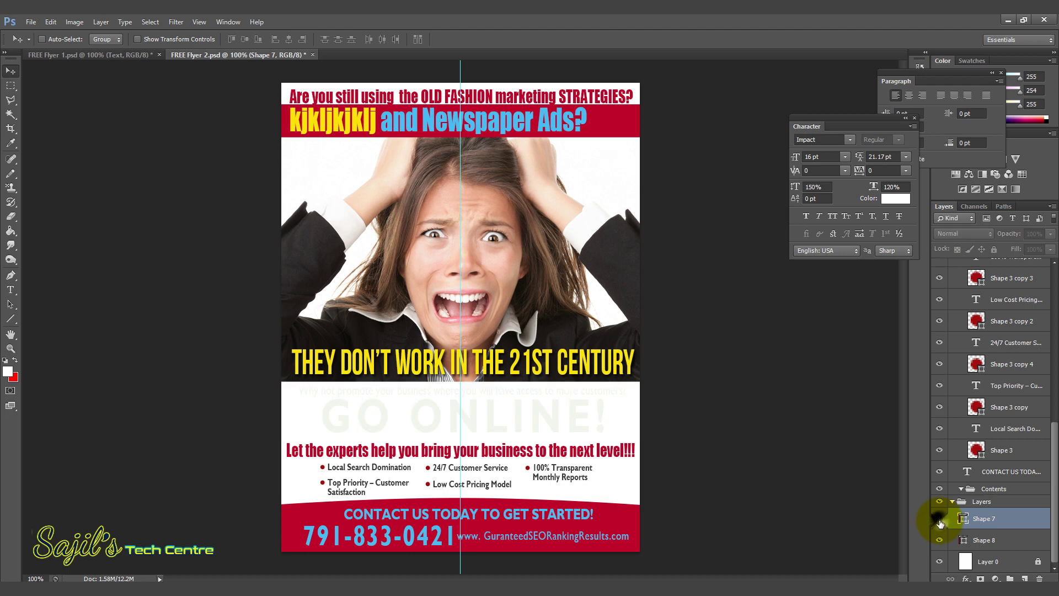
Step: Toggle the visibility of Shape 7 to identify the red band behind GO ONLINE!, leaving it shown
{"action": "left_click", "coordinate": [939, 520]}
{"action": "left_click", "coordinate": [939, 520]}
{"action": "left_click", "coordinate": [939, 519]}
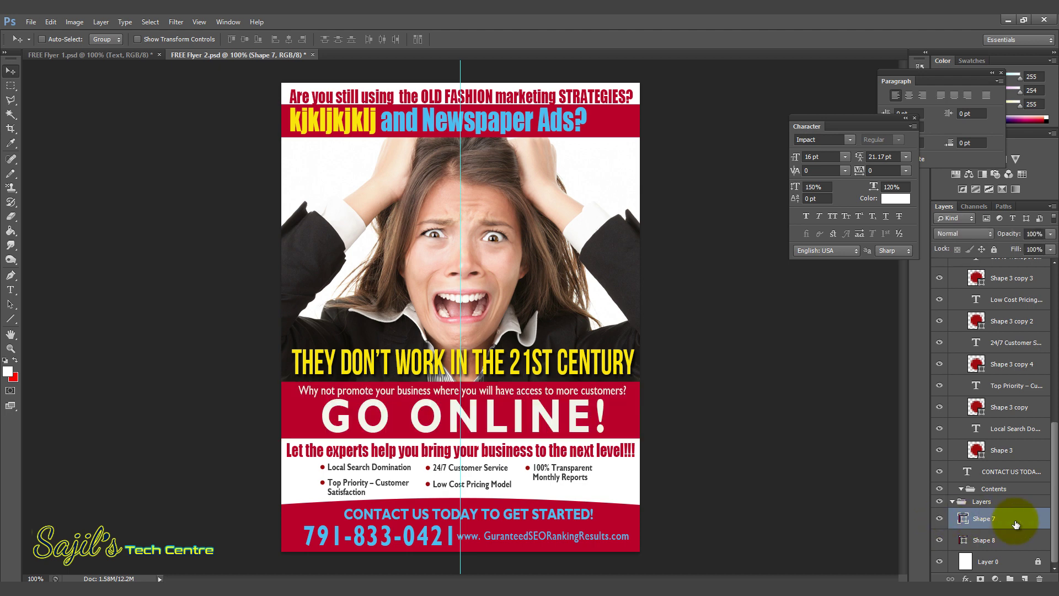
{"action": "left_click", "coordinate": [631, 426]}
Step: Change the fill colour of the Shape 7 band behind GO ONLINE! to golden yellow d6a202
{"action": "double_click", "coordinate": [963, 521]}
{"action": "left_click", "coordinate": [765, 442]}
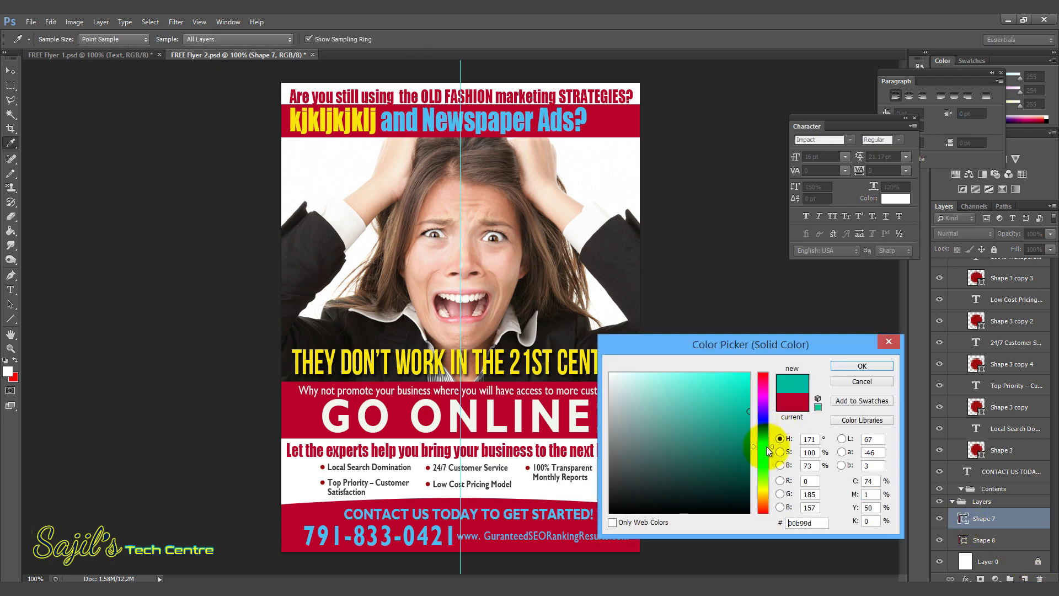
{"action": "left_click", "coordinate": [748, 395]}
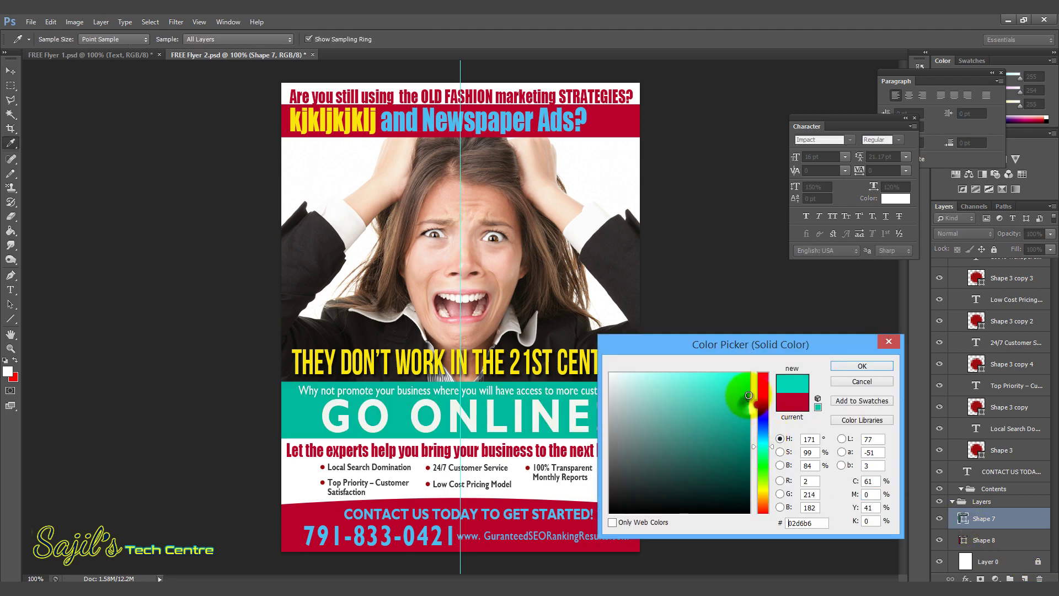
{"action": "left_click", "coordinate": [764, 495]}
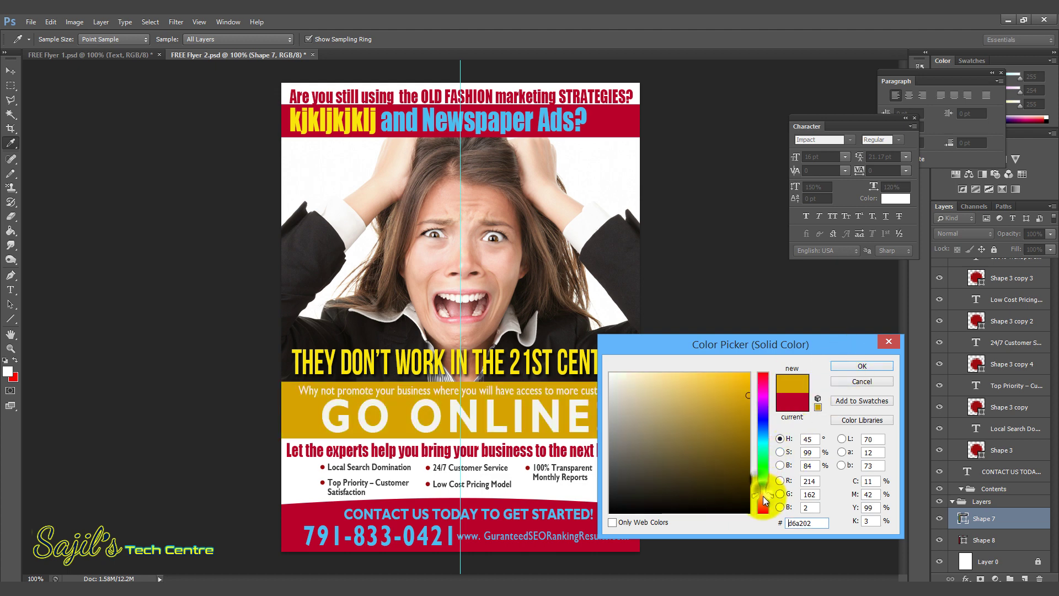
{"action": "left_click", "coordinate": [849, 366]}
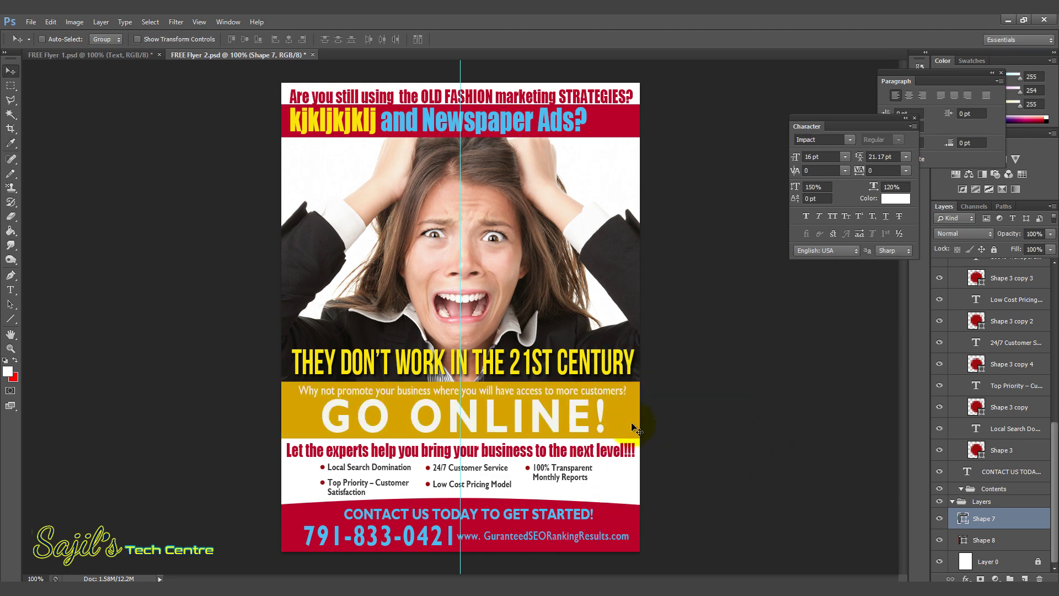
Step: Check the layers under the headline band and select the Contents group through the woman's photo
{"action": "right_click", "coordinate": [616, 119]}
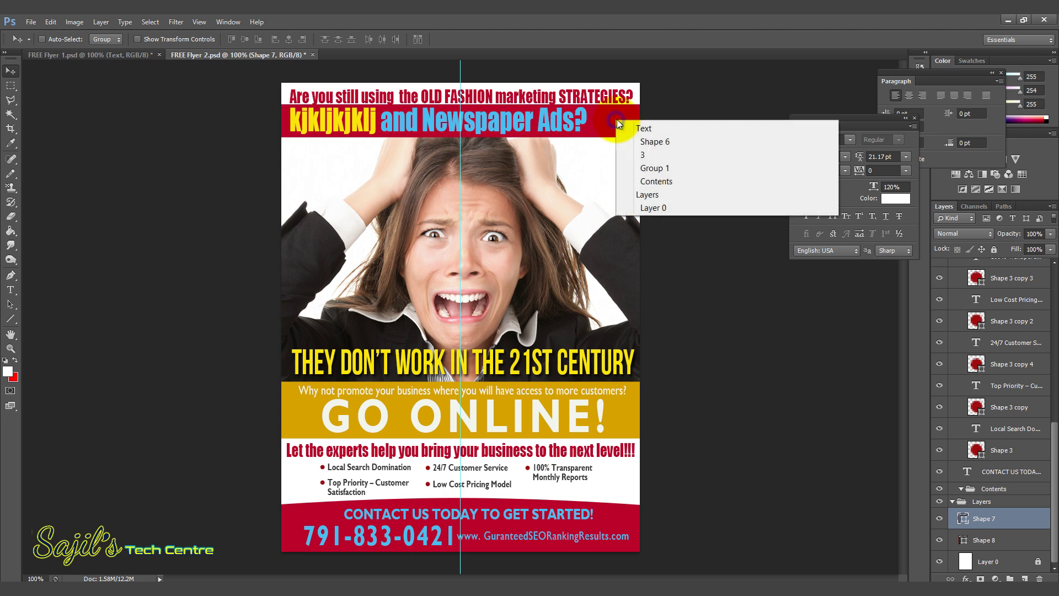
{"action": "left_click", "coordinate": [605, 123]}
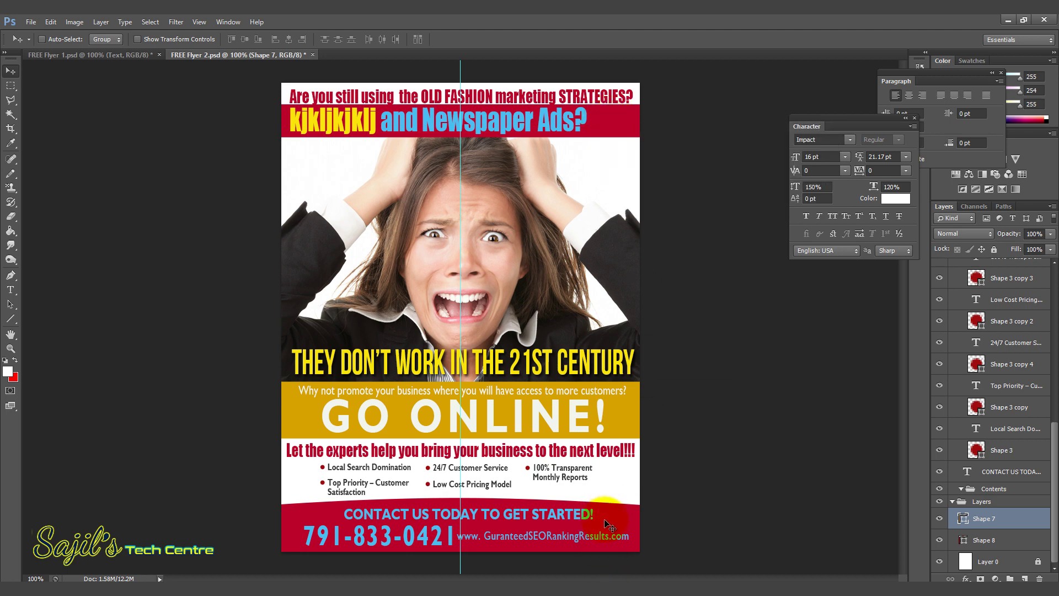
{"action": "right_click", "coordinate": [543, 259]}
{"action": "left_click", "coordinate": [581, 294]}
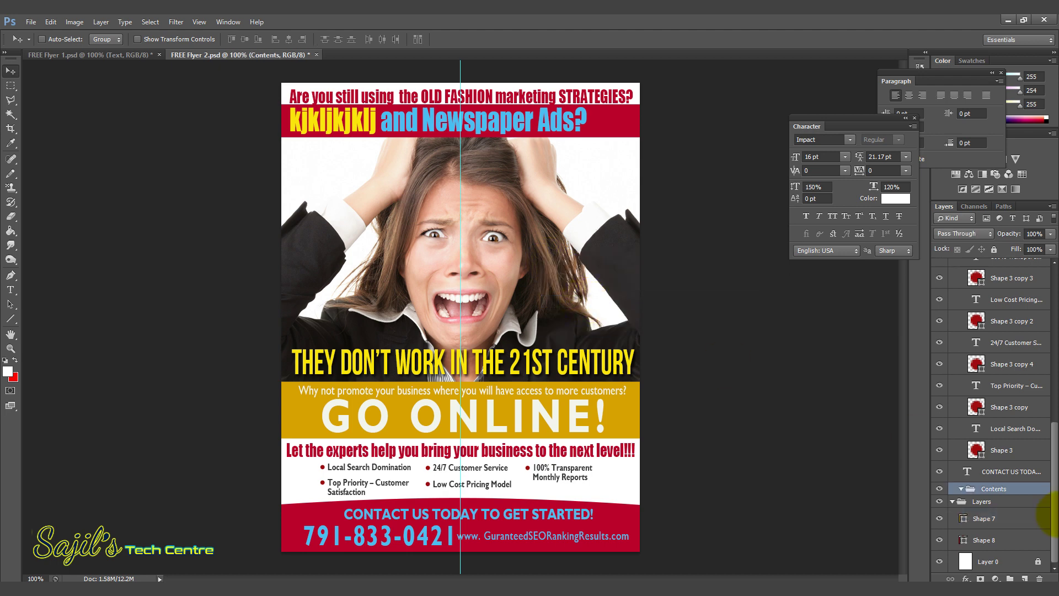
Step: Locate the woman's photo layer named 3 and toggle its visibility to identify it, leaving it shown
{"action": "left_click_drag", "start_coordinate": [1050, 532], "coordinate": [1050, 386]}
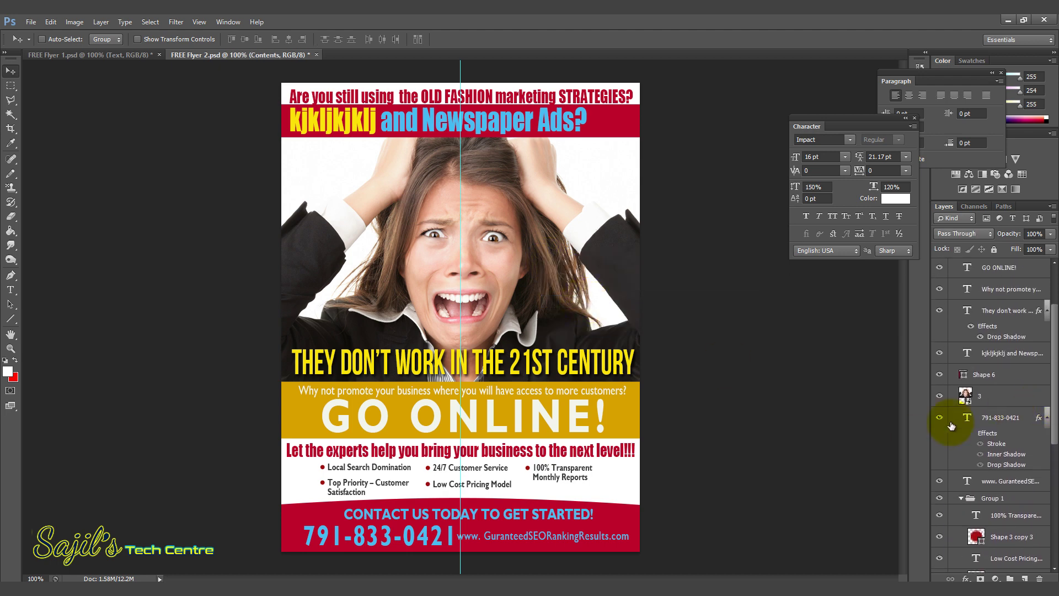
{"action": "double_click", "coordinate": [978, 396]}
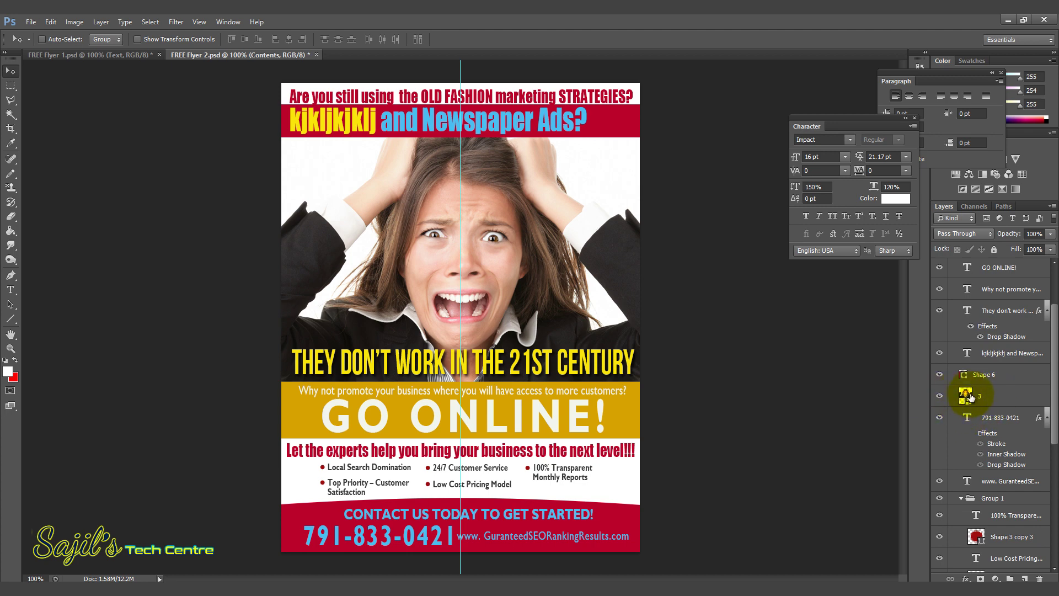
{"action": "left_click", "coordinate": [939, 396]}
{"action": "left_click", "coordinate": [939, 395]}
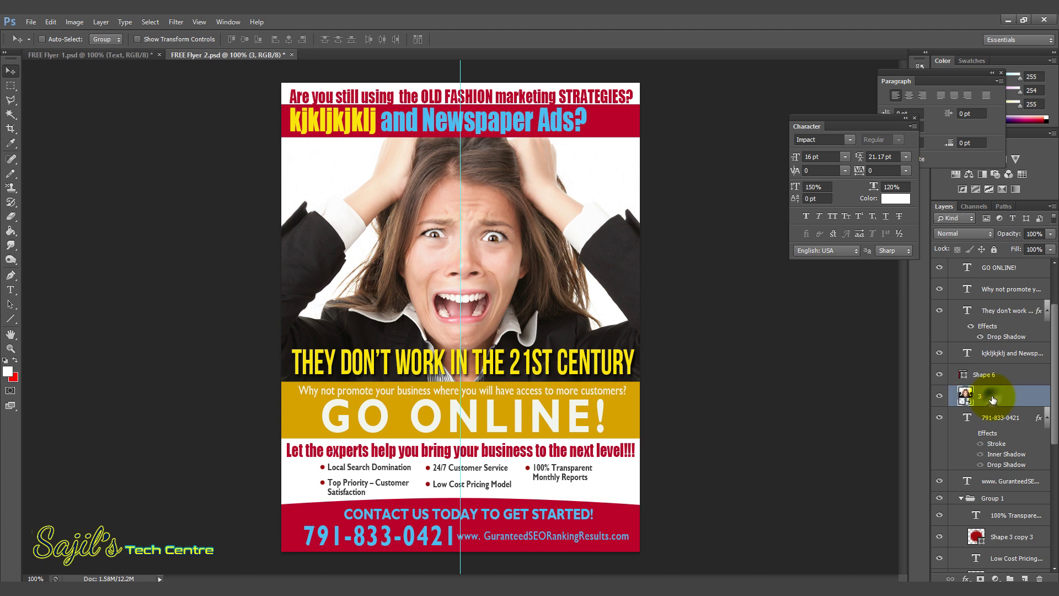
Step: Select the woman's photo layer 3 and open shutterstock_20613478.jpg from the A happy family is shopping in a store folder
{"action": "left_click", "coordinate": [990, 397]}
{"action": "left_click", "coordinate": [30, 22]}
{"action": "left_click", "coordinate": [35, 50]}
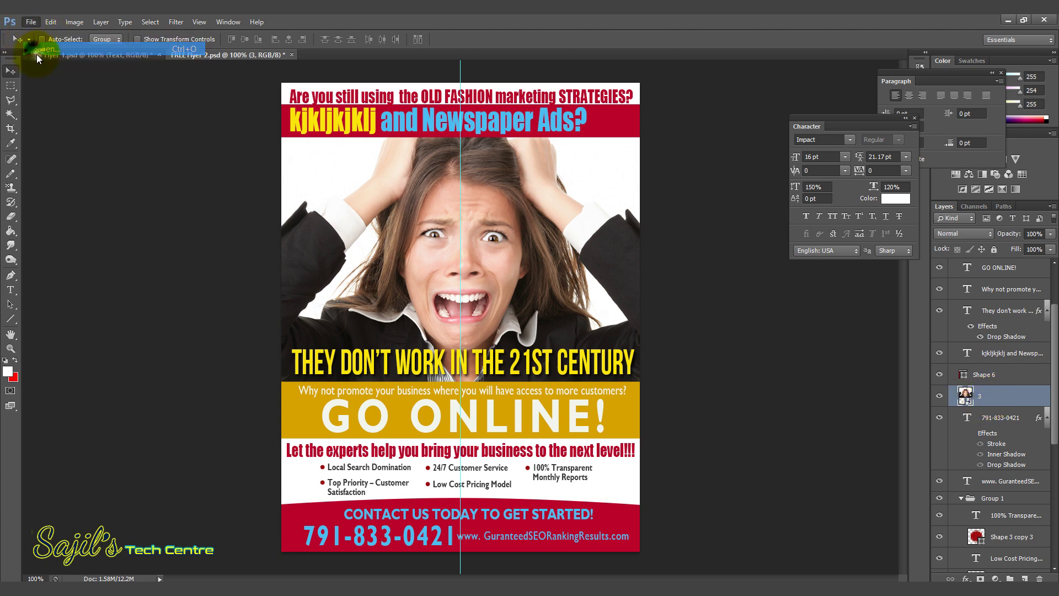
{"action": "left_click", "coordinate": [566, 131]}
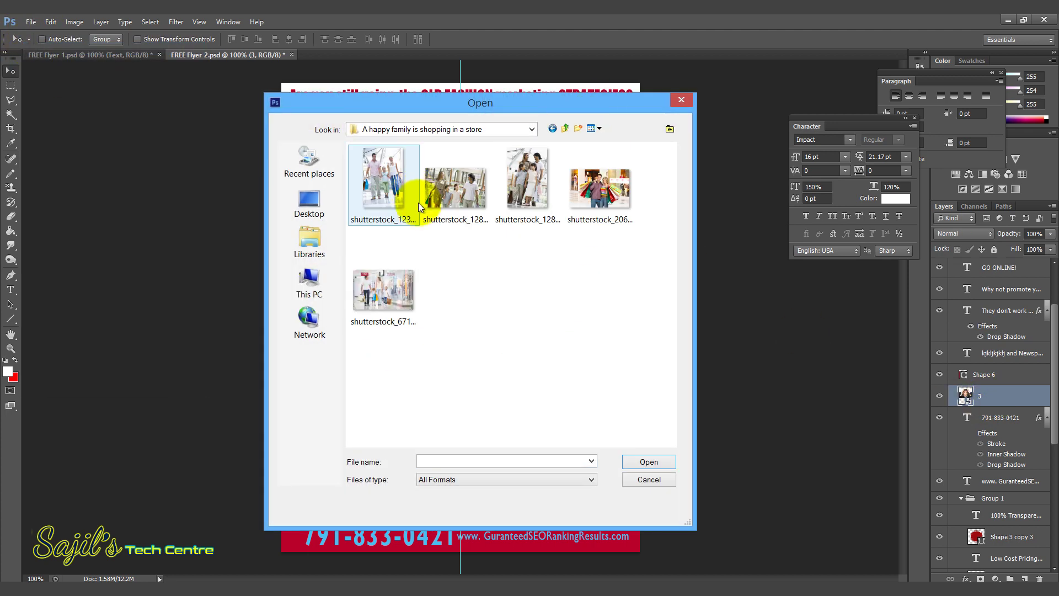
{"action": "double_click", "coordinate": [606, 197]}
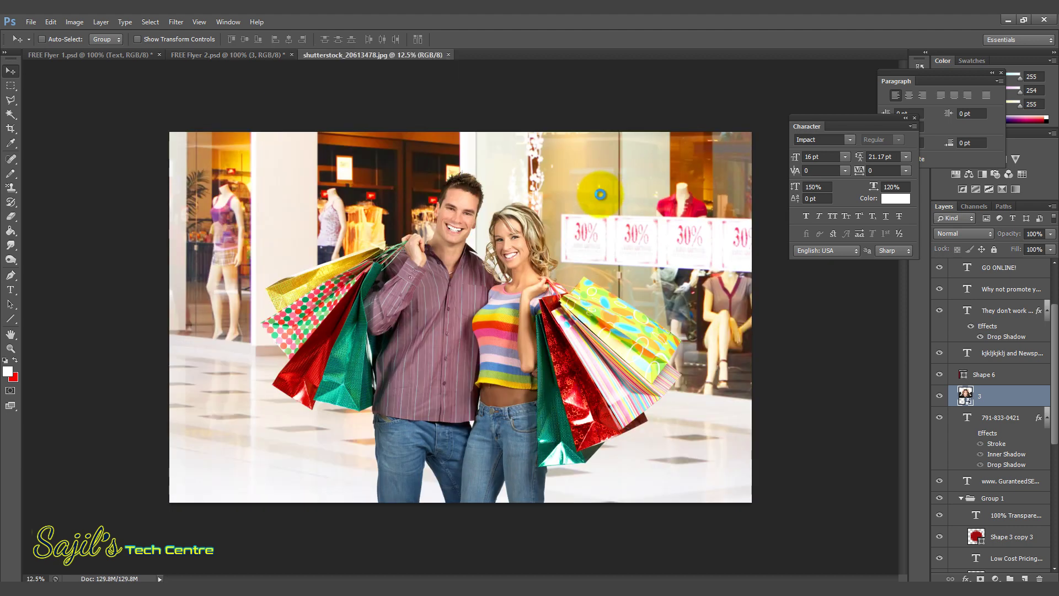
Step: Resize the shopping couple photo to a width of 1200 pixels
{"action": "left_click", "coordinate": [72, 22]}
{"action": "left_click", "coordinate": [107, 119]}
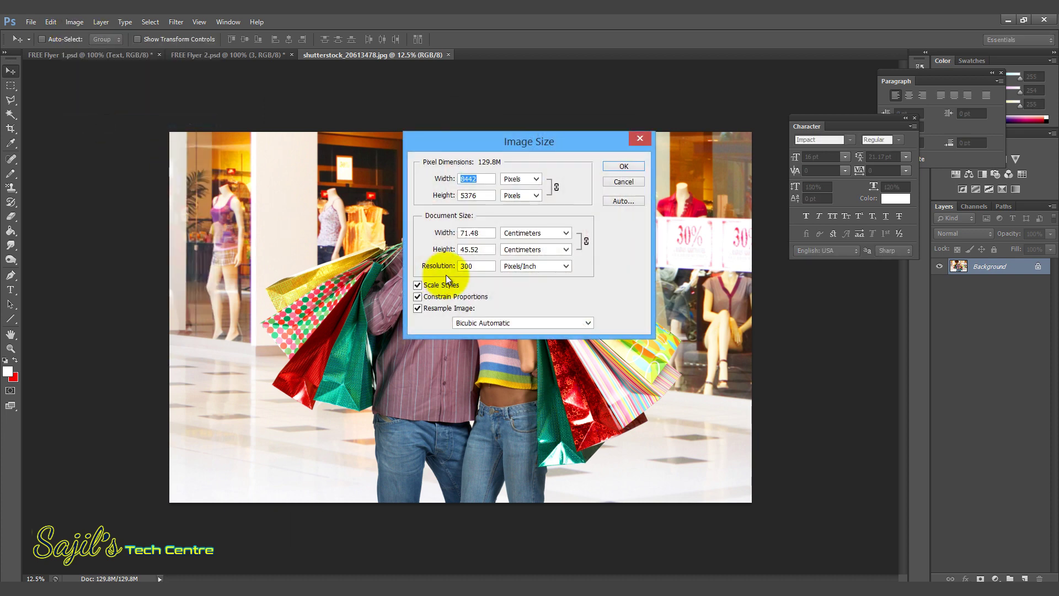
{"action": "type", "text": "1200"}
{"action": "key", "text": "Return"}
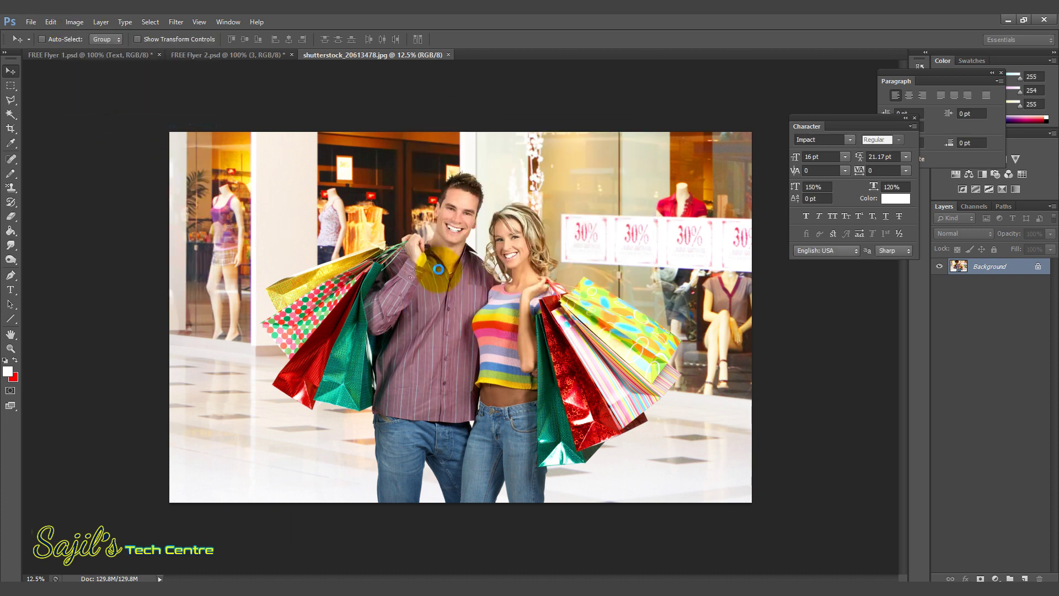
Step: Copy the couple photo into FREE Flyer 2 above the woman's photo, and close the source image without saving
{"action": "left_click_drag", "start_coordinate": [402, 58], "coordinate": [499, 145]}
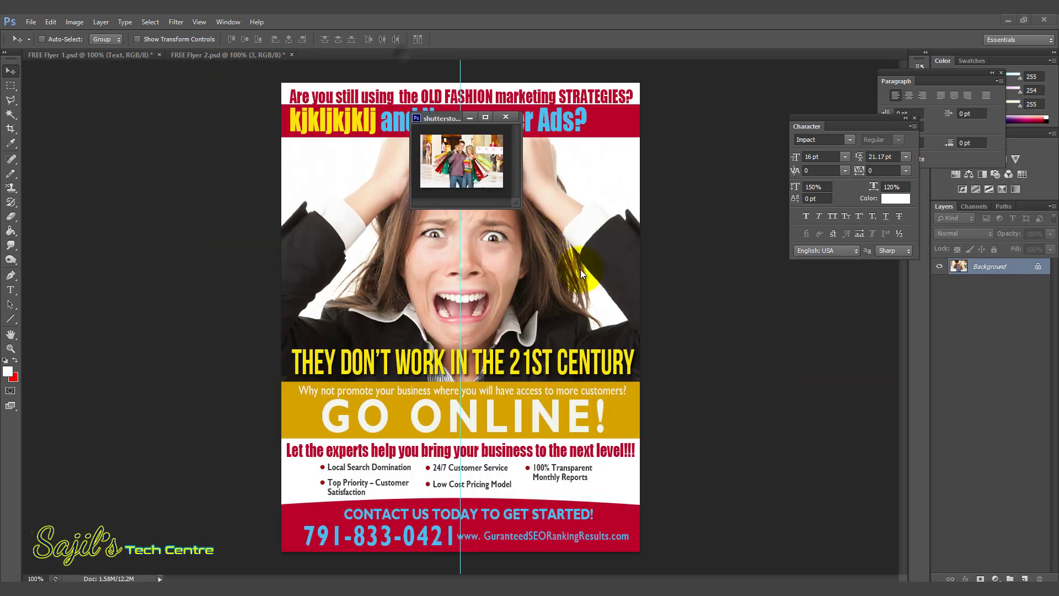
{"action": "left_click_drag", "start_coordinate": [442, 120], "coordinate": [643, 155]}
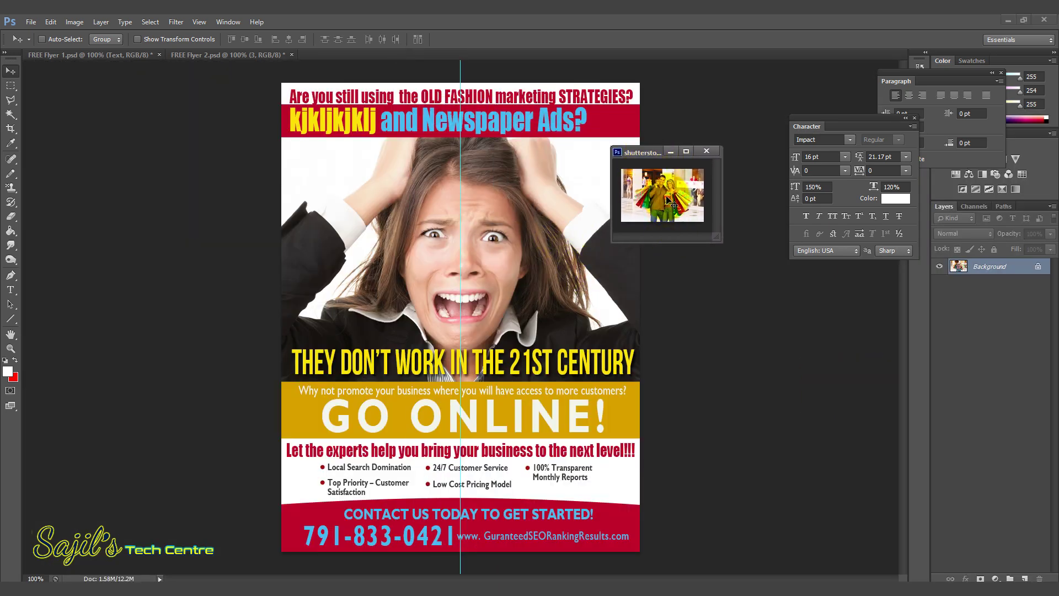
{"action": "left_click_drag", "start_coordinate": [664, 196], "coordinate": [452, 235]}
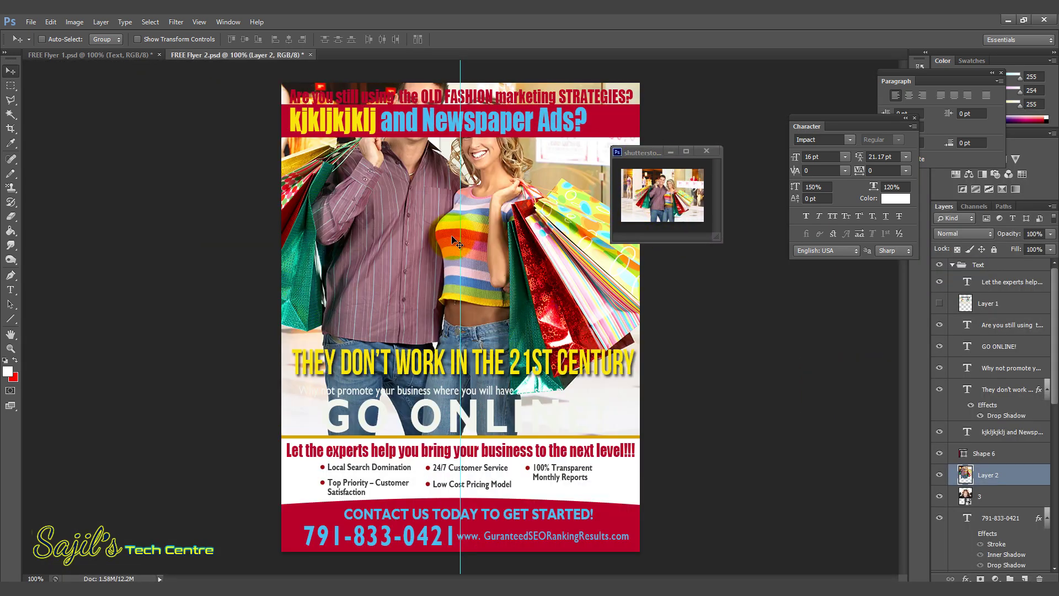
{"action": "left_click", "coordinate": [710, 151]}
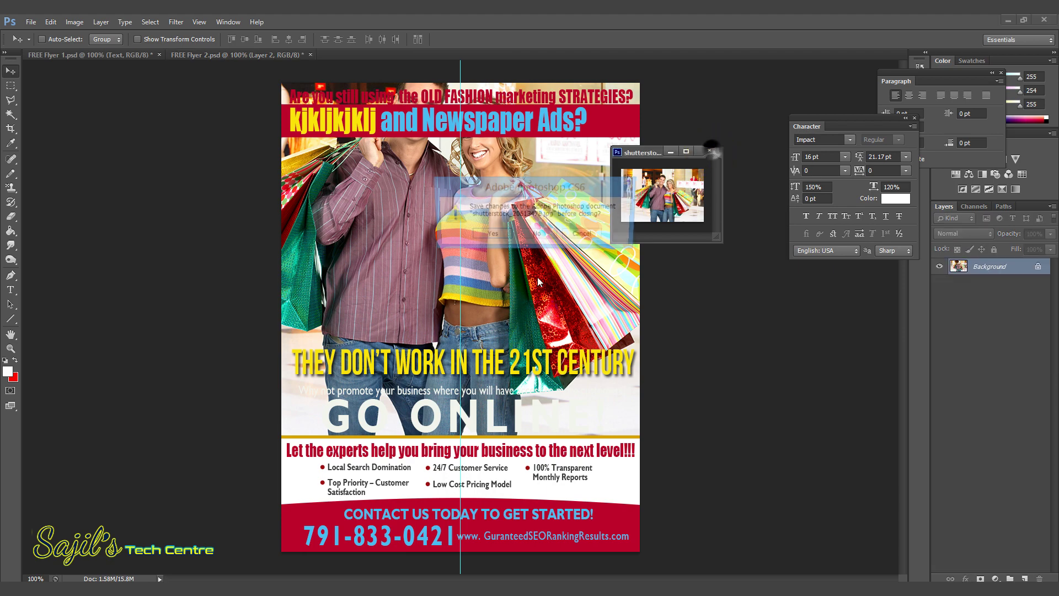
{"action": "left_click", "coordinate": [535, 235]}
Step: Scale the couple photo to about 64% and position it to fill the area between the headline and the golden band
{"action": "left_click_drag", "start_coordinate": [551, 289], "coordinate": [551, 350]}
{"action": "key", "text": "ctrl+t"}
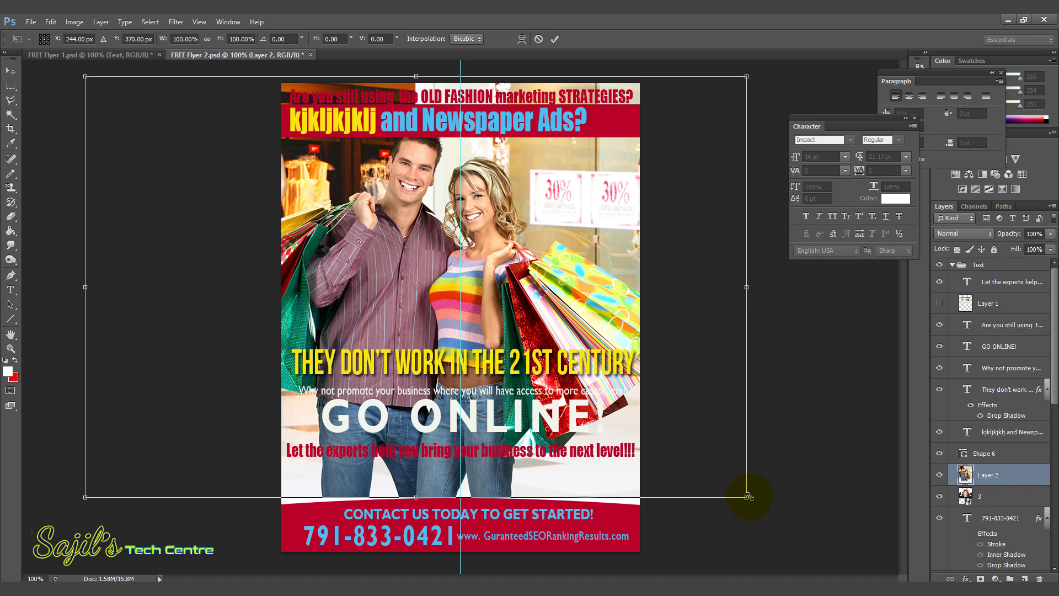
{"action": "left_click_drag", "start_coordinate": [747, 496], "coordinate": [688, 396]}
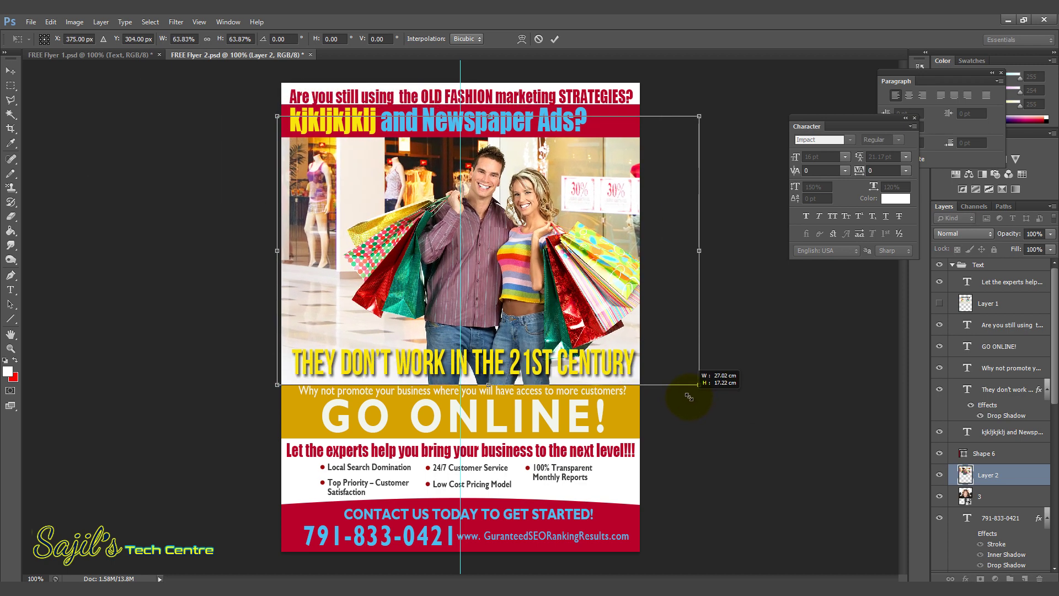
{"action": "key", "text": "Return"}
{"action": "mouse_move", "coordinate": [582, 306]}
{"action": "left_mouse_down"}
{"action": "mouse_move", "coordinate": [546, 311]}
{"action": "mouse_move", "coordinate": [568, 308]}
{"action": "left_mouse_up"}
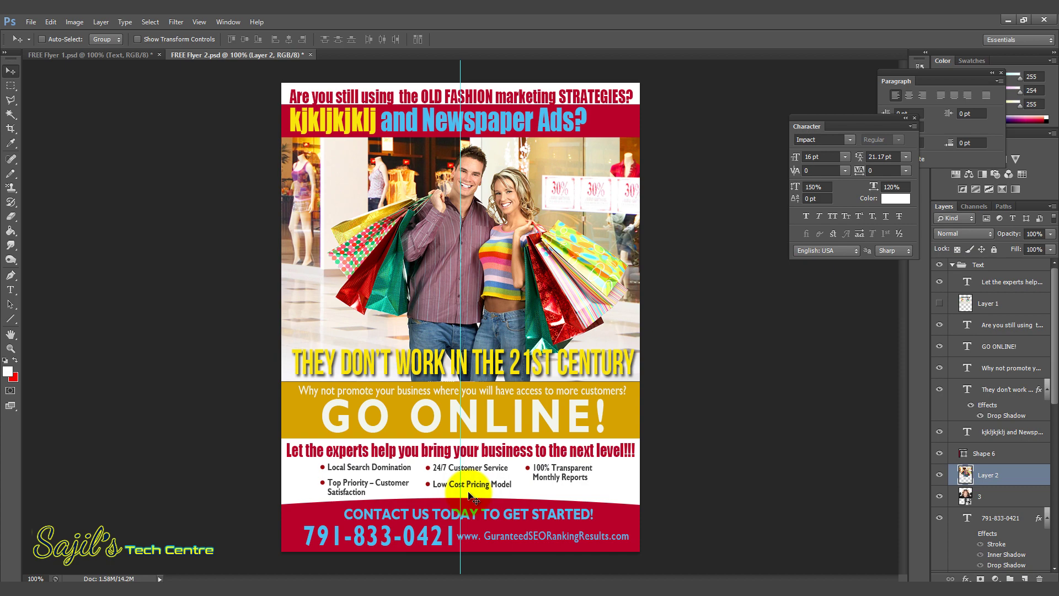
Step: Open the FREE Flyer 3.psd template, accepting the missing fonts
{"action": "left_click", "coordinate": [31, 22]}
{"action": "left_click", "coordinate": [66, 43]}
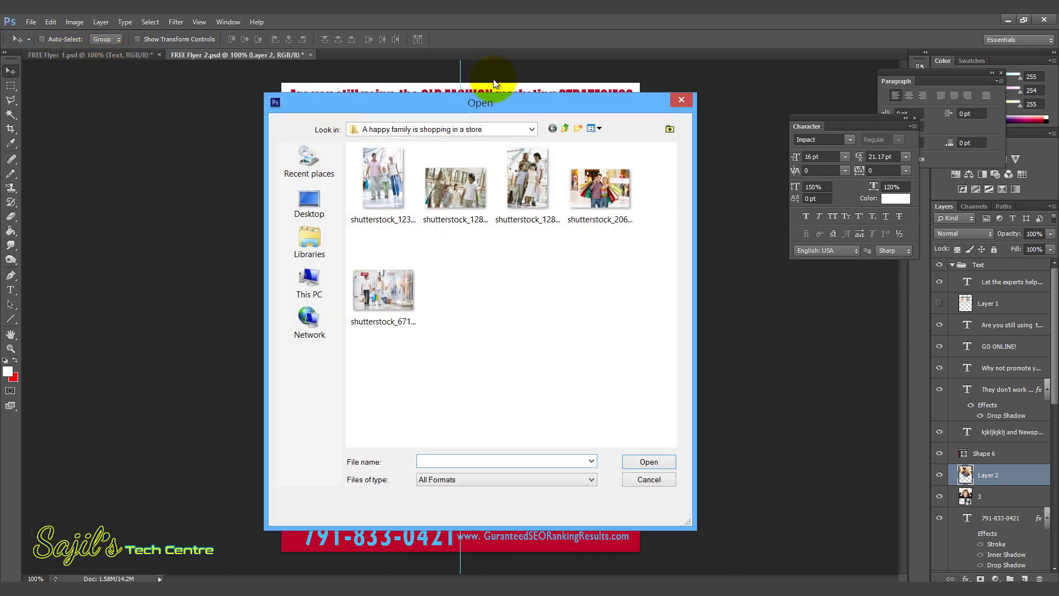
{"action": "left_click", "coordinate": [564, 128]}
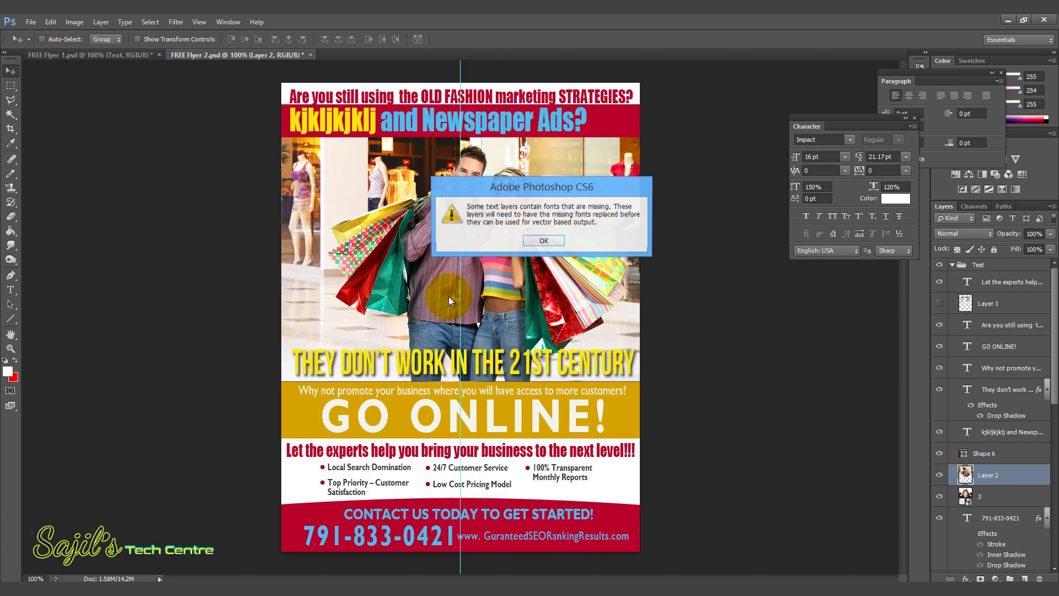
{"action": "left_click", "coordinate": [544, 240]}
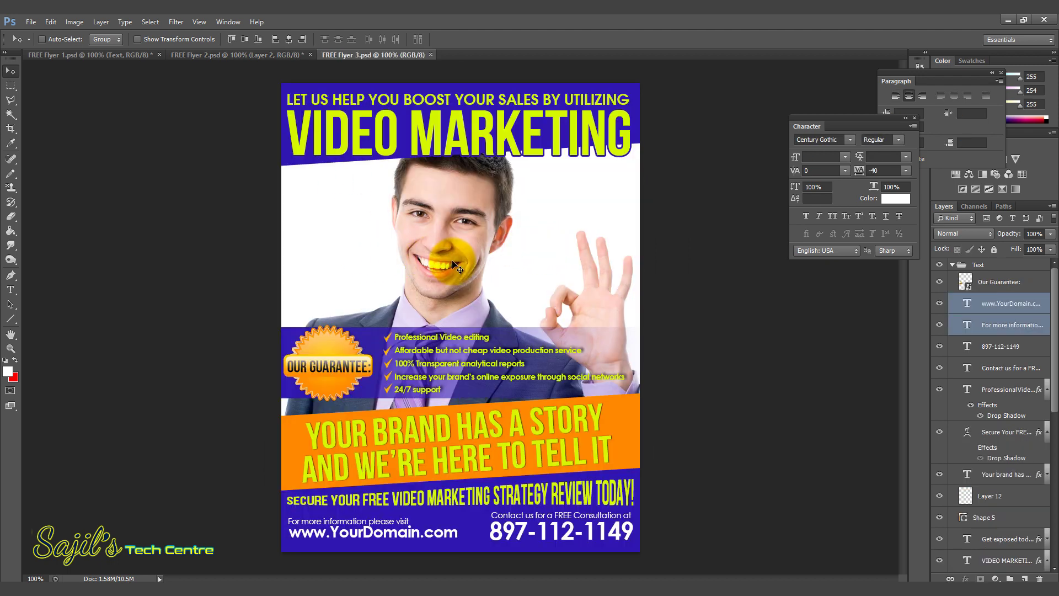
Step: Activate the VIDEO MARKETING headline for text editing, leave it as is, and check the layers under the man's photo
{"action": "left_click", "coordinate": [10, 289]}
{"action": "left_click_drag", "start_coordinate": [301, 131], "coordinate": [680, 135]}
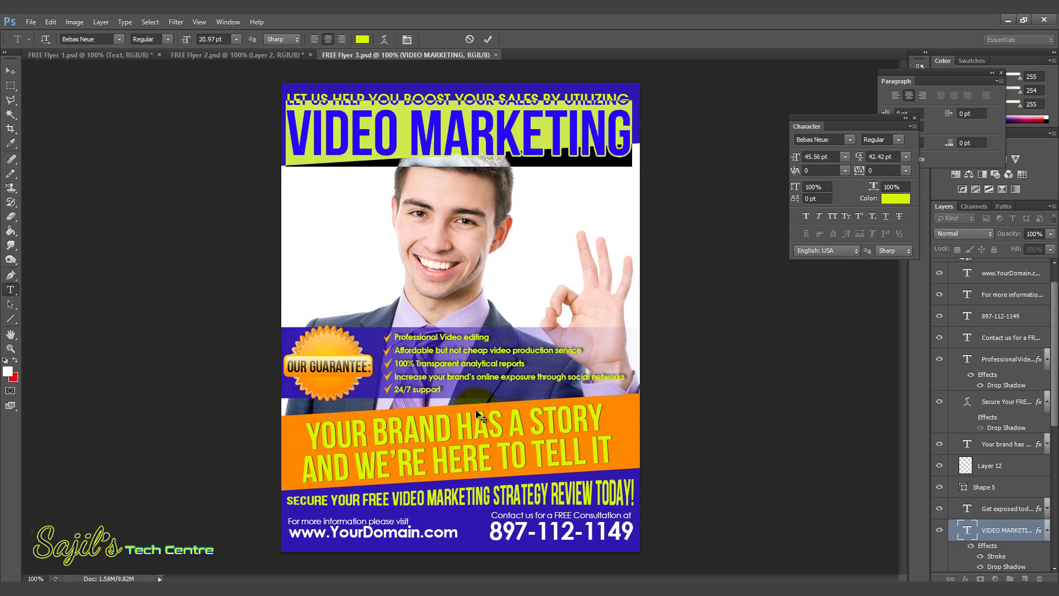
{"action": "right_click", "coordinate": [508, 284]}
{"action": "left_click", "coordinate": [432, 273]}
{"action": "left_click", "coordinate": [11, 71]}
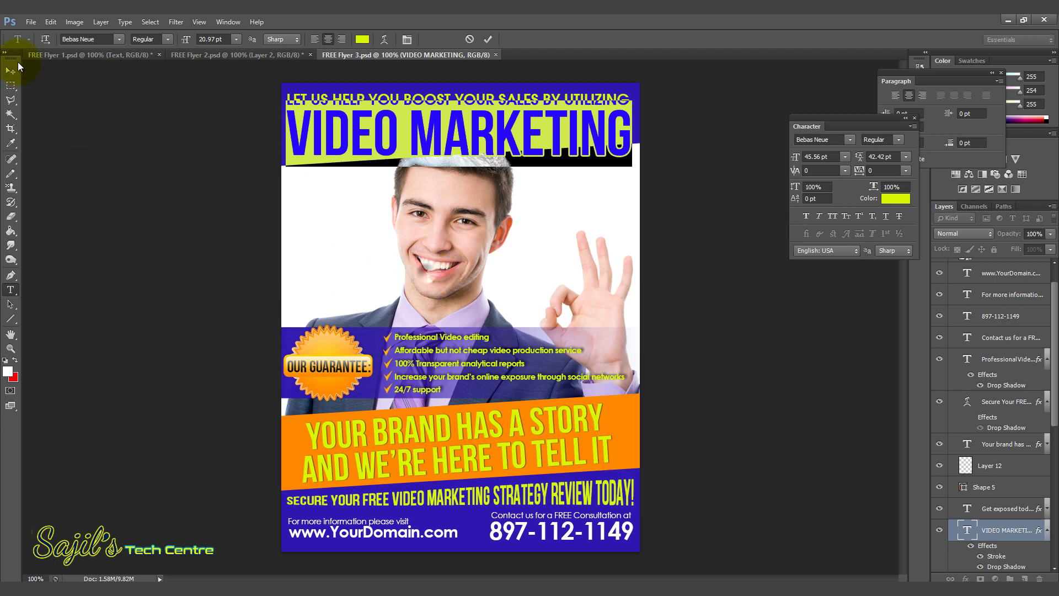
{"action": "left_click", "coordinate": [422, 256]}
{"action": "right_click", "coordinate": [421, 259]}
{"action": "left_click", "coordinate": [367, 265]}
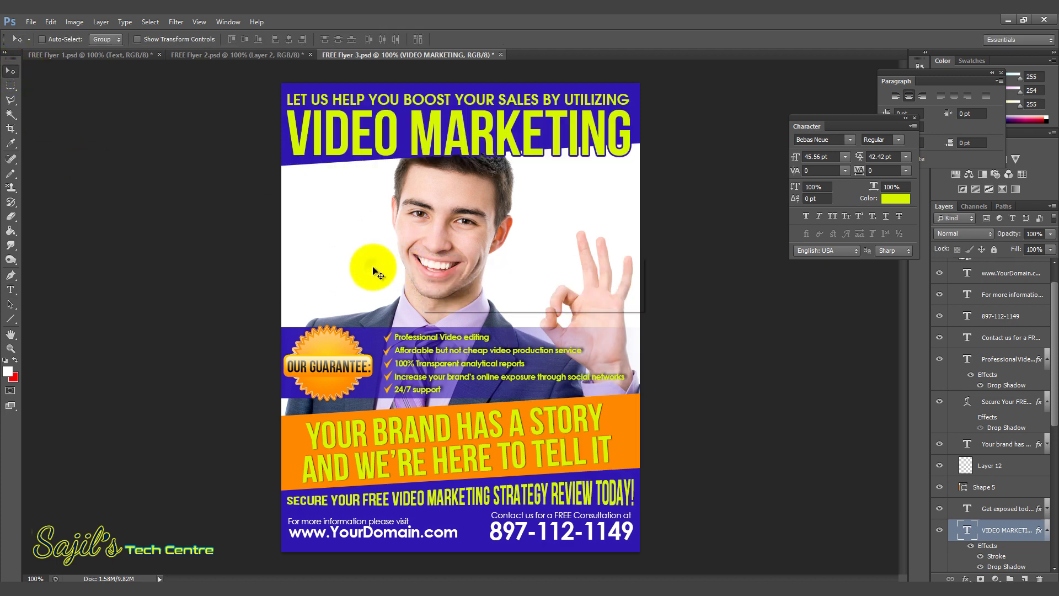
Step: Change the fill colour of the Shape 5 band behind YOUR BRAND HAS A STORY to red ff2400
{"action": "right_click", "coordinate": [621, 431]}
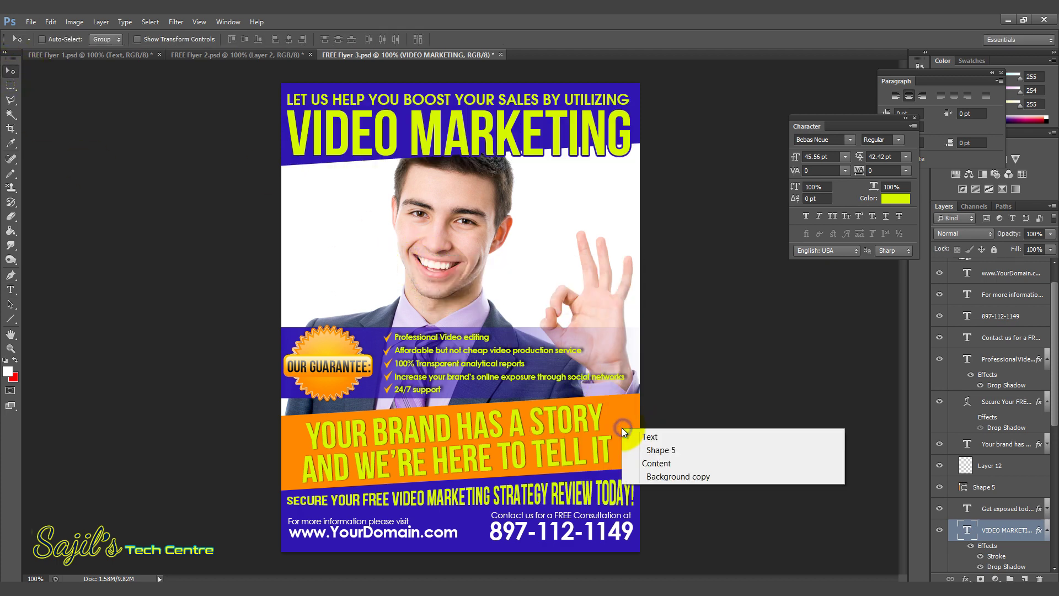
{"action": "left_click", "coordinate": [650, 436]}
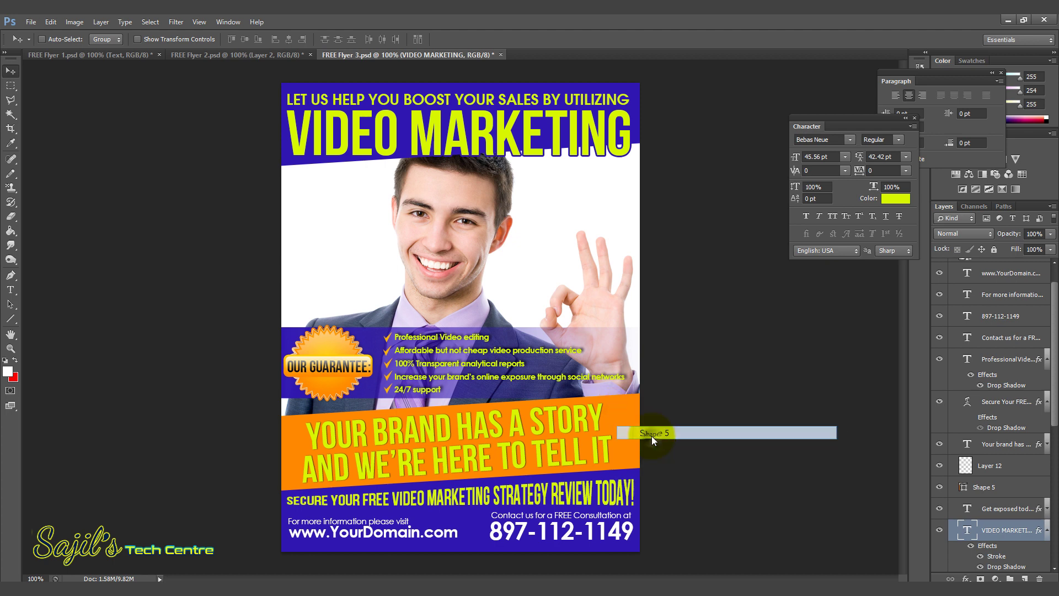
{"action": "double_click", "coordinate": [963, 487]}
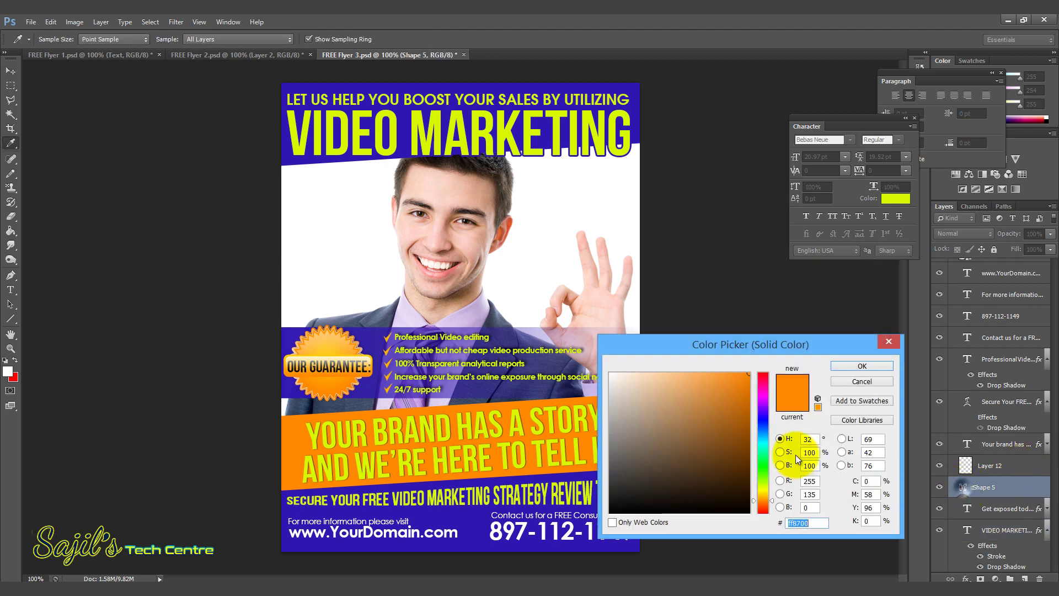
{"action": "left_click_drag", "start_coordinate": [764, 431], "coordinate": [770, 507]}
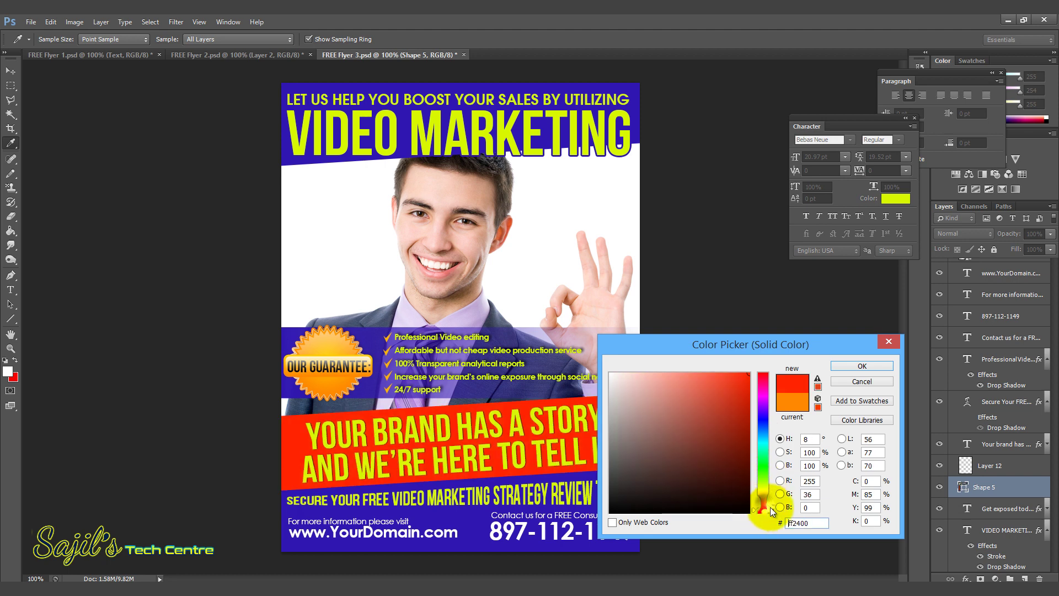
{"action": "left_click", "coordinate": [861, 366]}
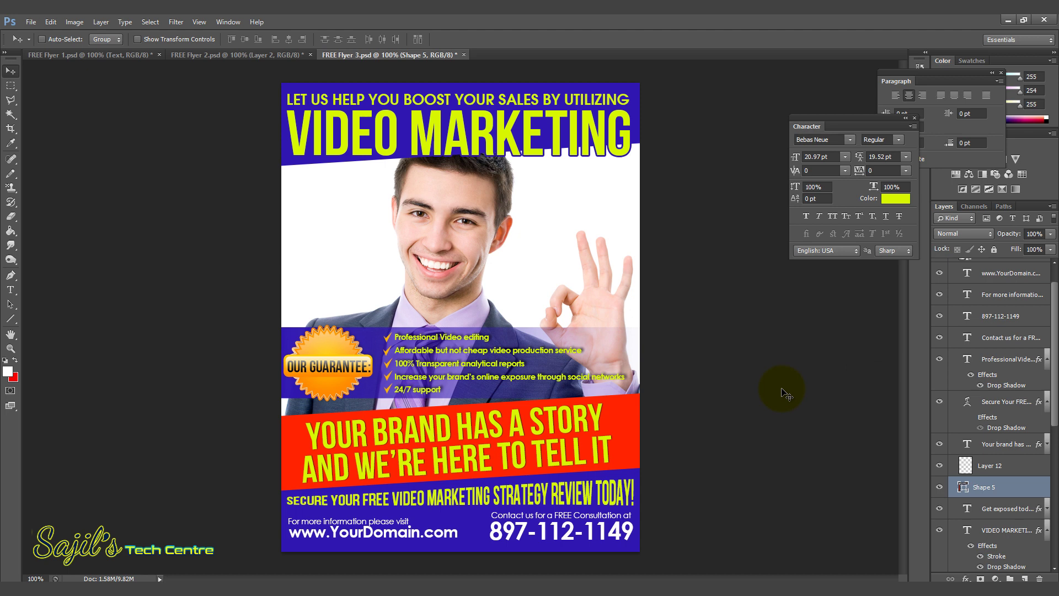
Step: Review the edited FREE Flyer 1, FREE Flyer 2 and FREE Flyer 3 designs and check the layers under the man's photo
{"action": "left_click", "coordinate": [233, 55]}
{"action": "left_click", "coordinate": [138, 55]}
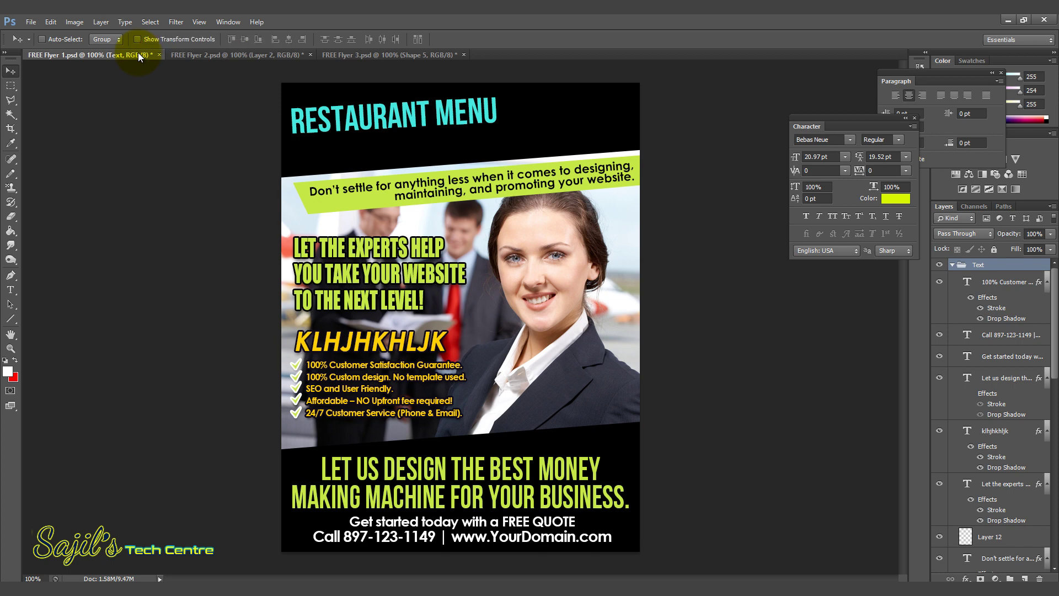
{"action": "left_click", "coordinate": [221, 55]}
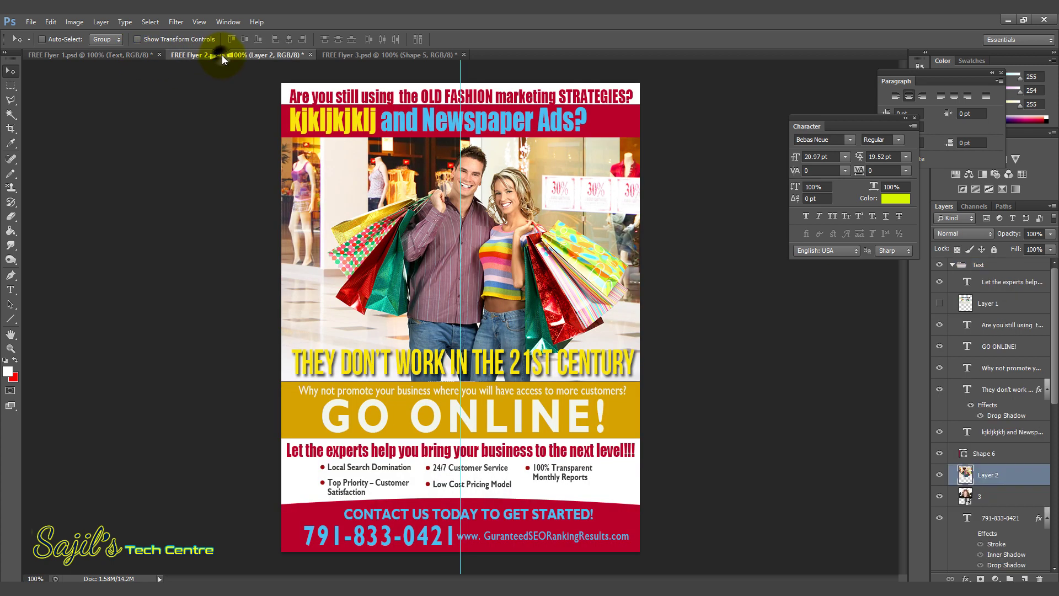
{"action": "left_click", "coordinate": [364, 54]}
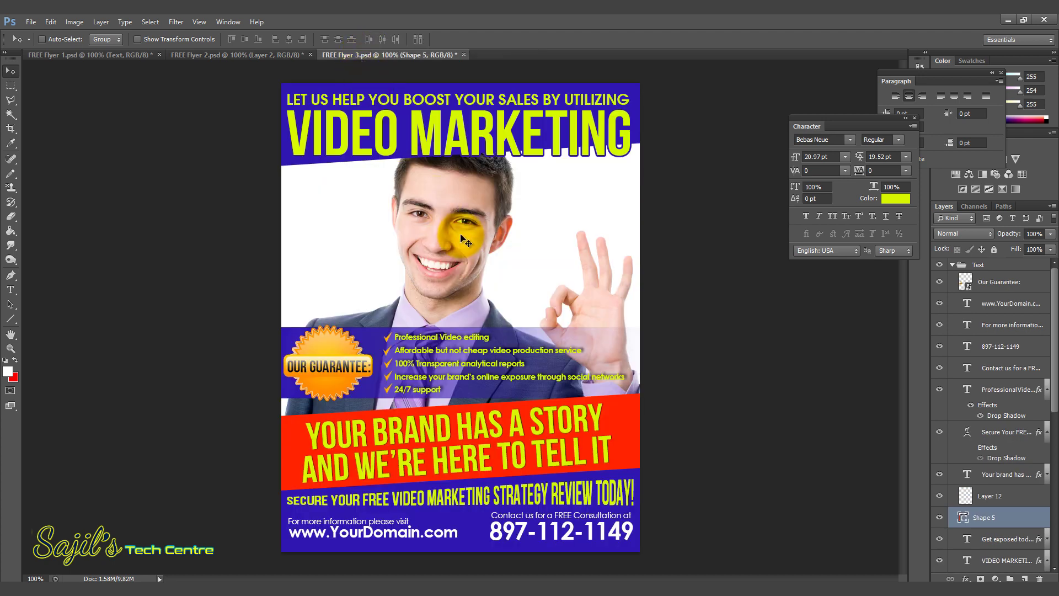
{"action": "right_click", "coordinate": [461, 237]}
{"action": "left_click", "coordinate": [428, 222]}
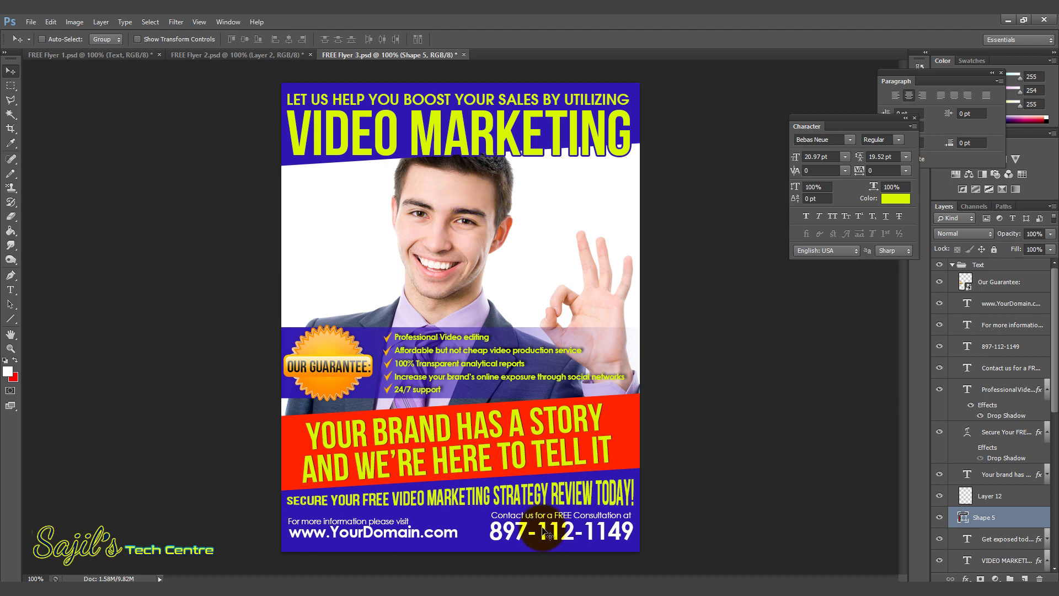
Step: Switch to Chrome and search Google for "restaurant flyer psd template"
{"action": "mouse_move", "coordinate": [466, 587]}
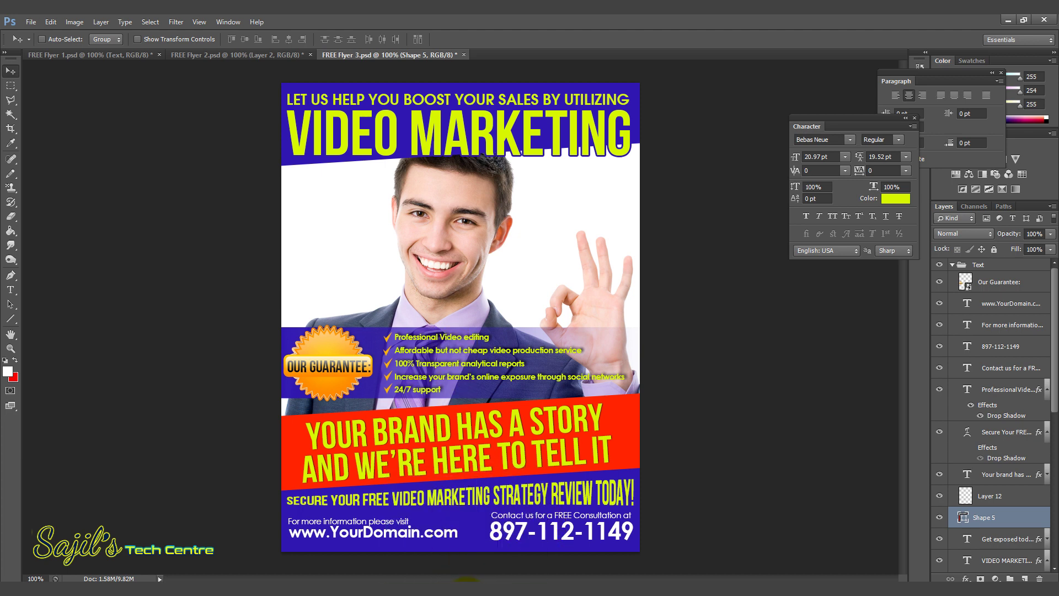
{"action": "left_click", "coordinate": [466, 587]}
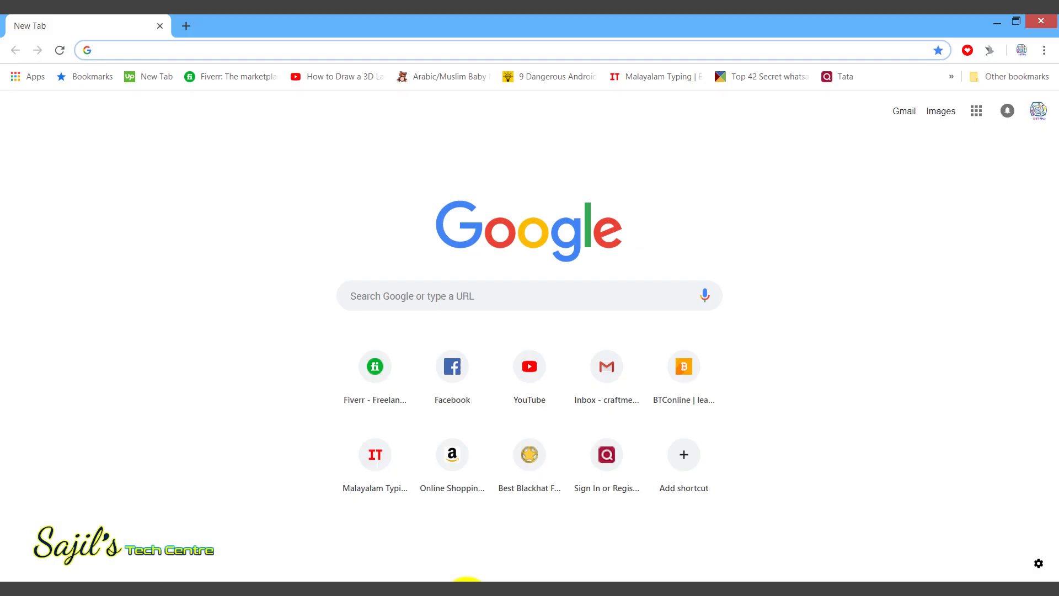
{"action": "right_click", "coordinate": [881, 72]}
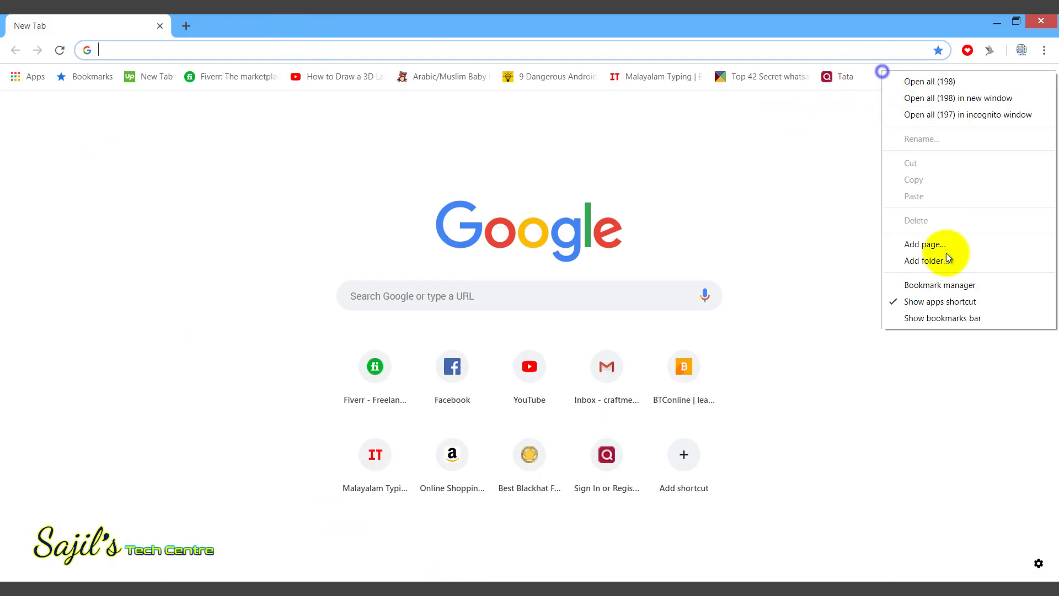
{"action": "left_click", "coordinate": [935, 331]}
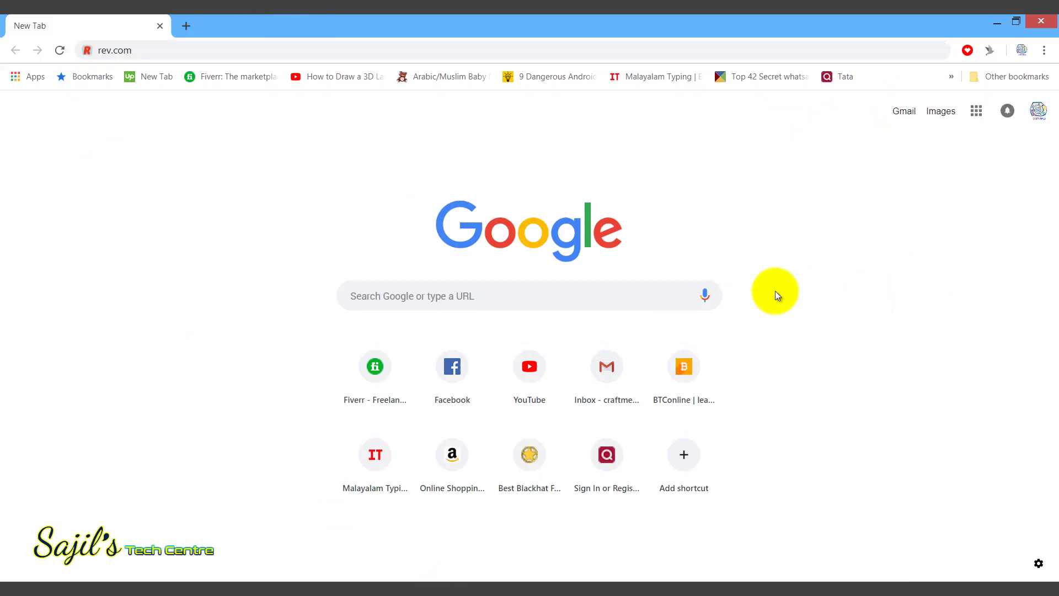
{"action": "left_click", "coordinate": [185, 53]}
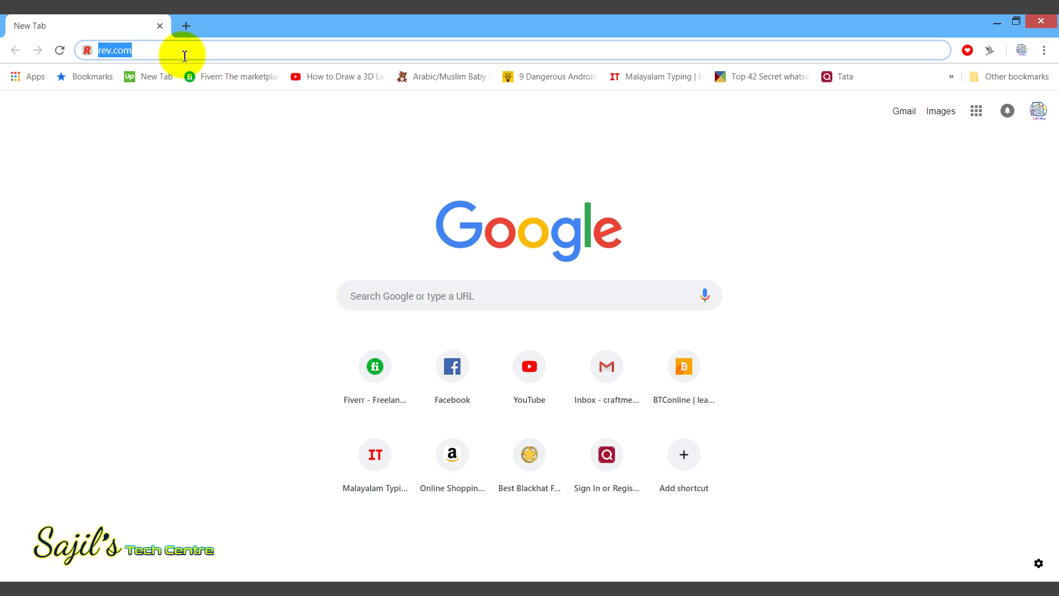
{"action": "type", "text": "restaurant fl"}
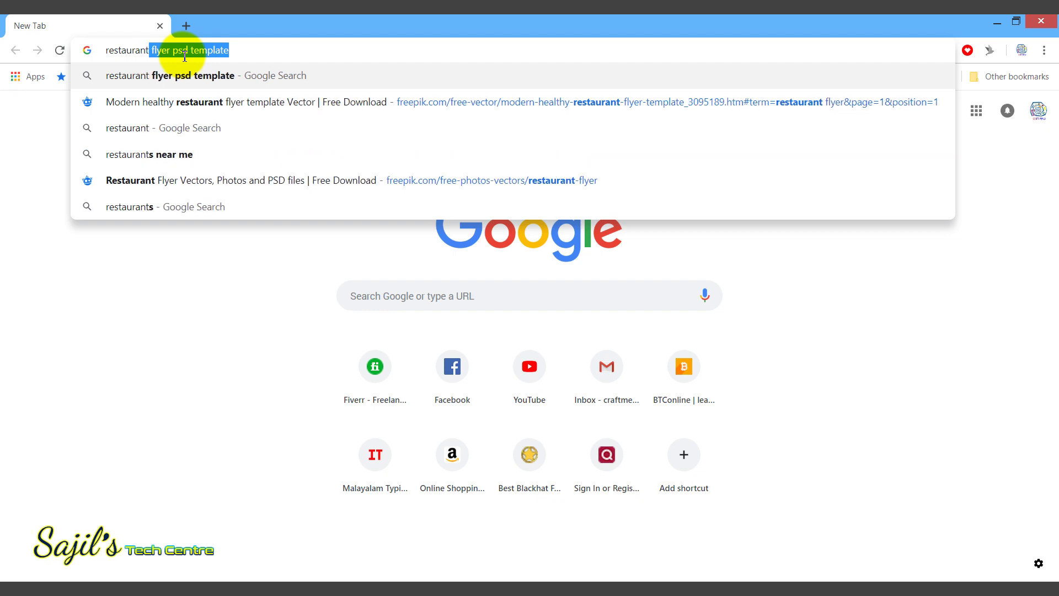
{"action": "type", "text": "yer"}
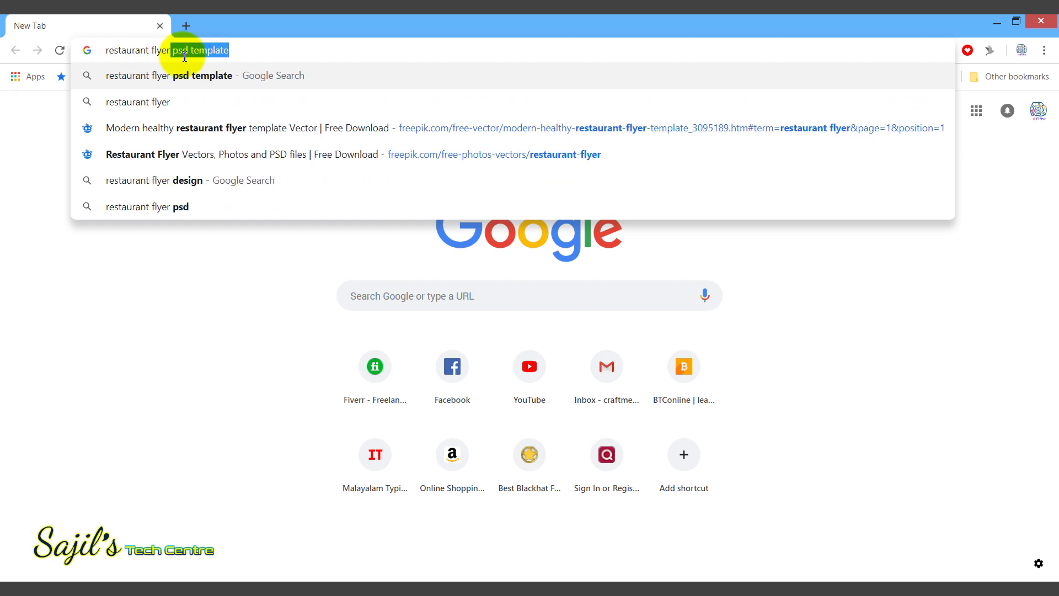
{"action": "key", "text": "Return"}
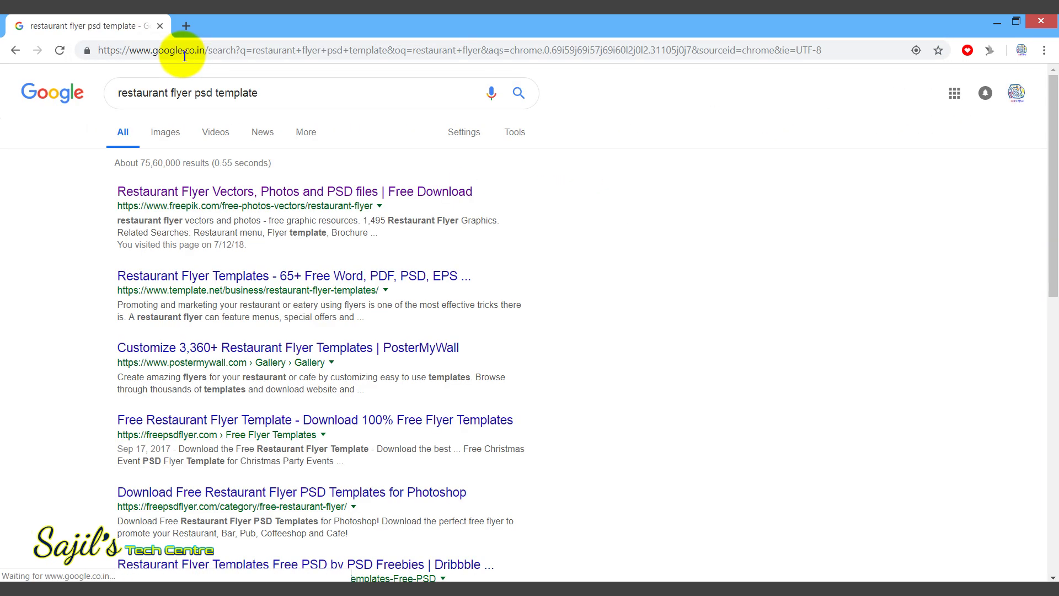
Step: Open Freepik's restaurant flyer results from the Google search and view the Modern healthy restaurant flyer template's download page
{"action": "left_click_drag", "start_coordinate": [1051, 134], "coordinate": [1048, 64]}
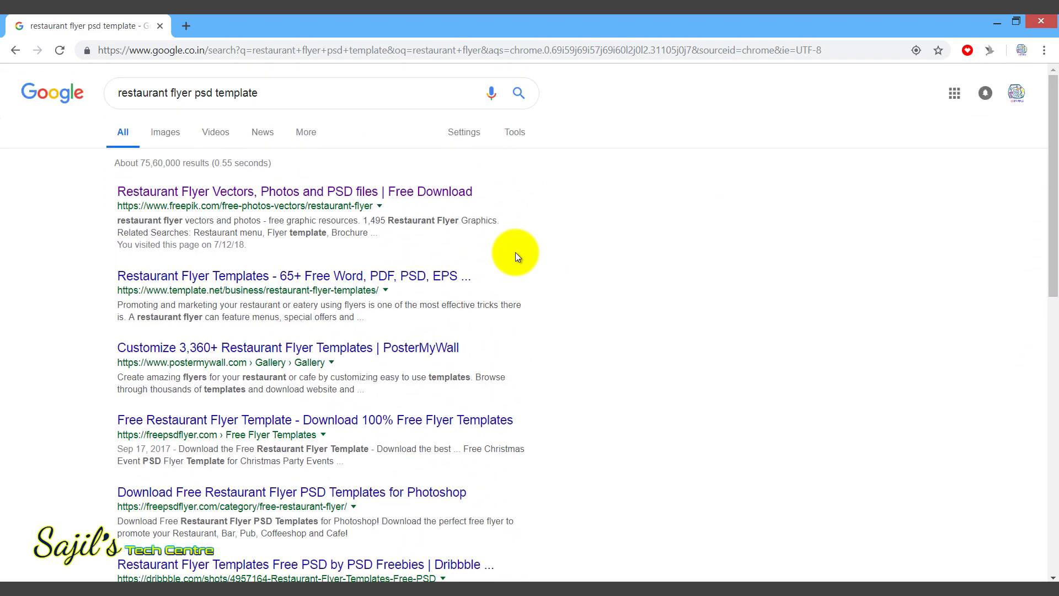
{"action": "left_click", "coordinate": [231, 196]}
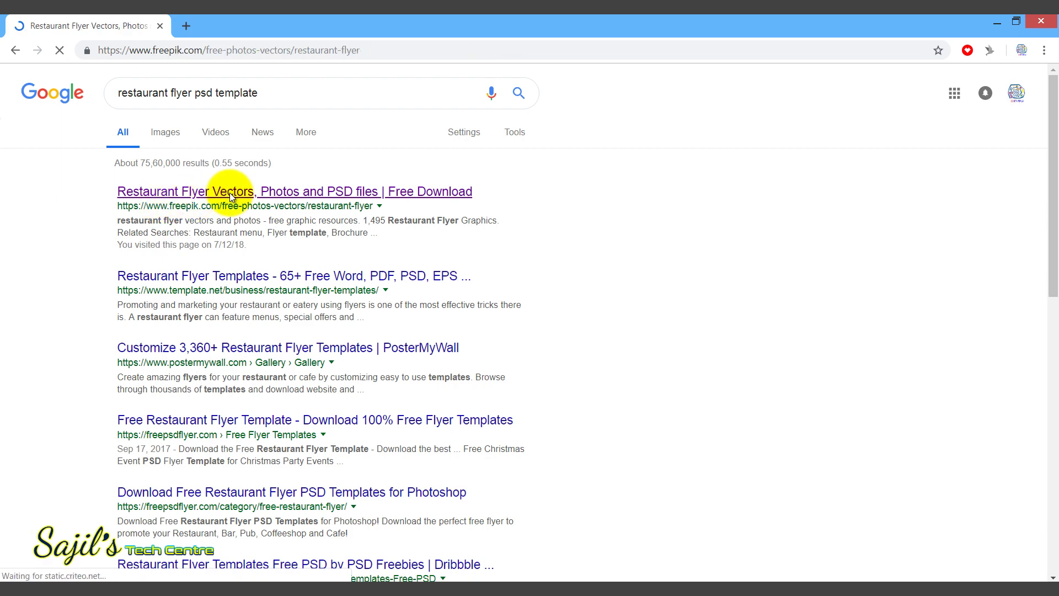
{"action": "scroll", "coordinate": [229, 193], "scroll_direction": "down", "scroll_amount": 3}
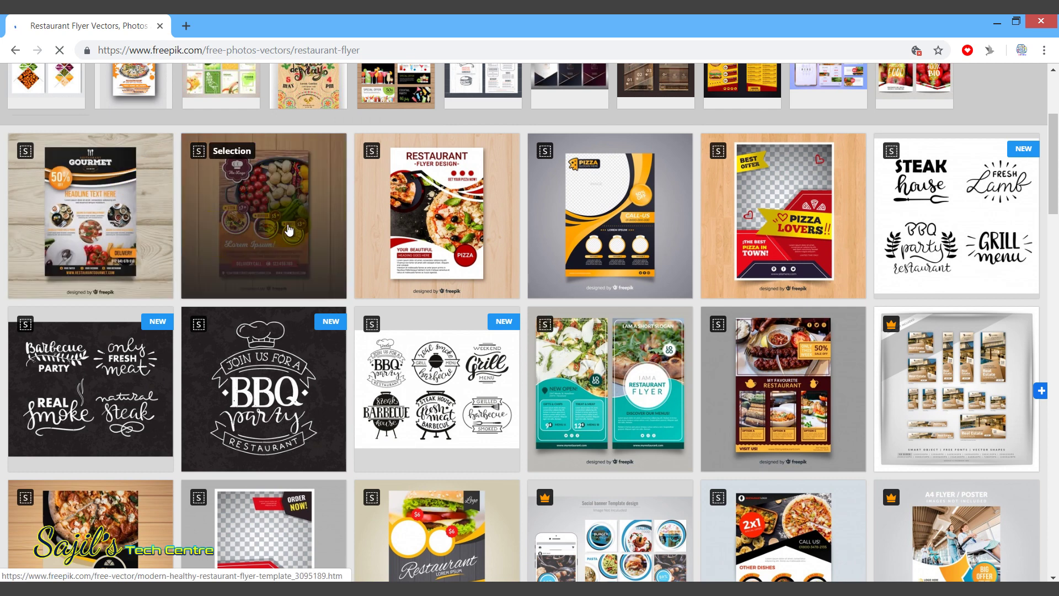
{"action": "left_click", "coordinate": [281, 224]}
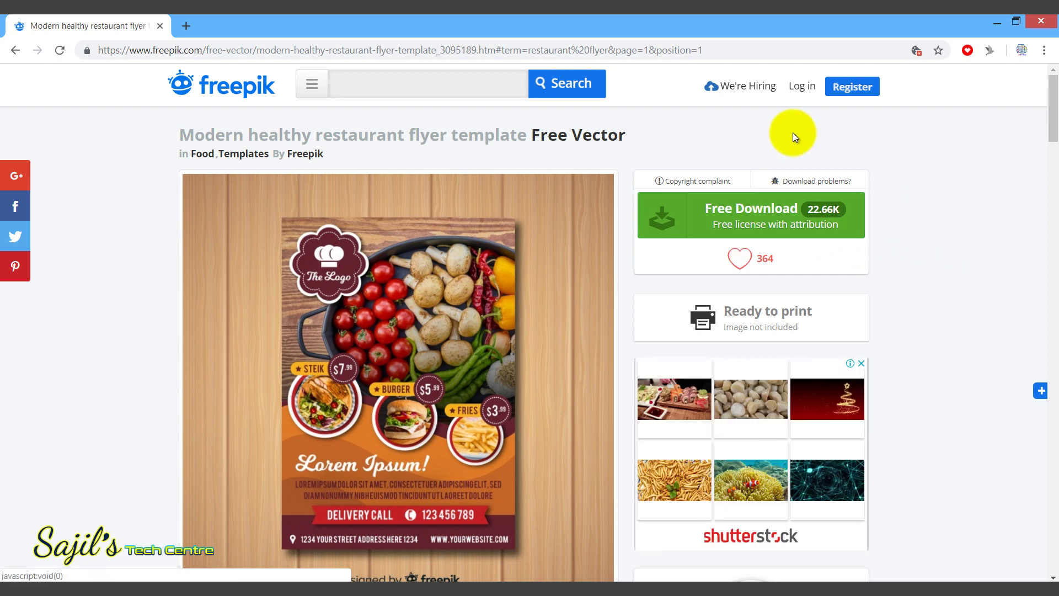
{"action": "left_click", "coordinate": [860, 88]}
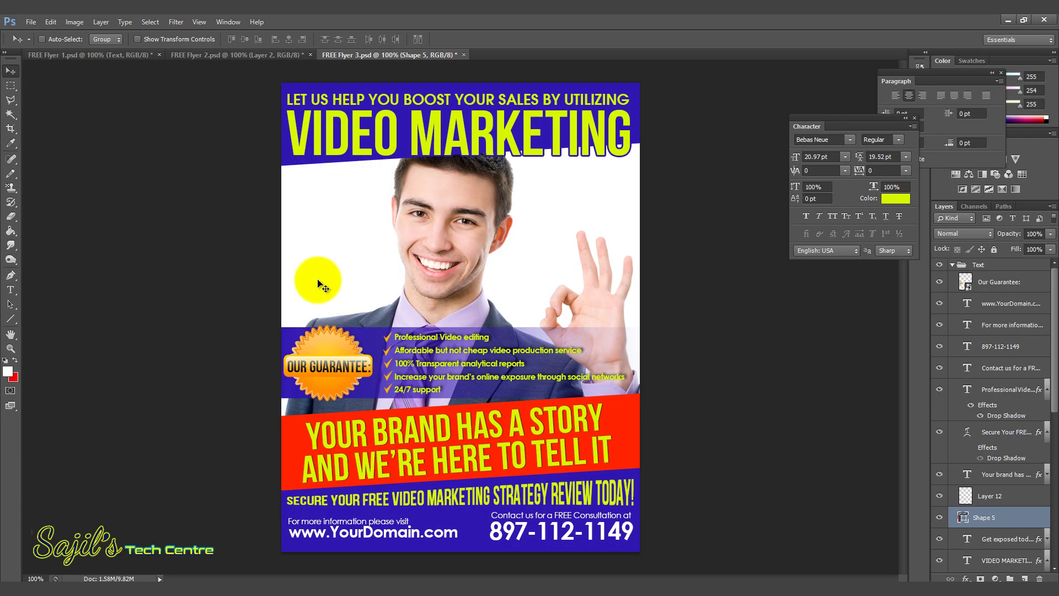
Step: Return to Photoshop to review the FREE Flyer 2 and FREE Flyer 3 designs, including the layers under the man's face
{"action": "left_click", "coordinate": [277, 53]}
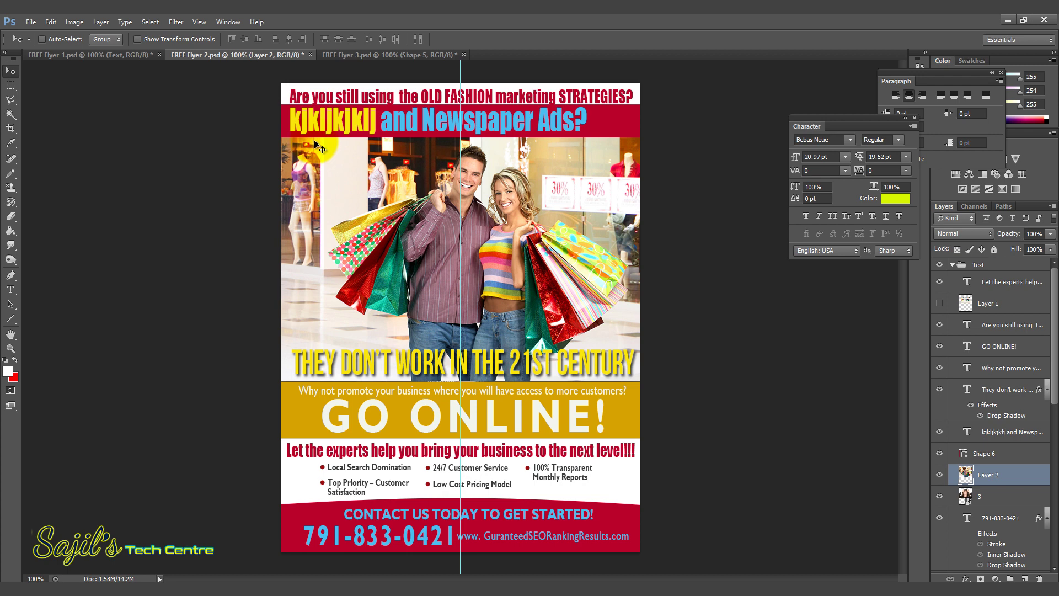
{"action": "left_click", "coordinate": [369, 57]}
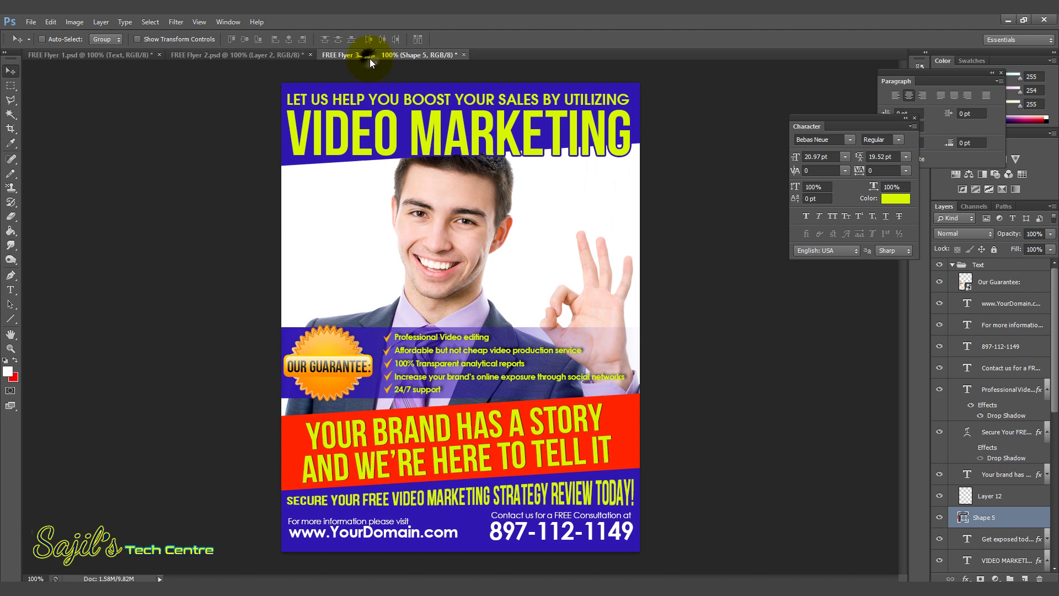
{"action": "right_click", "coordinate": [445, 245]}
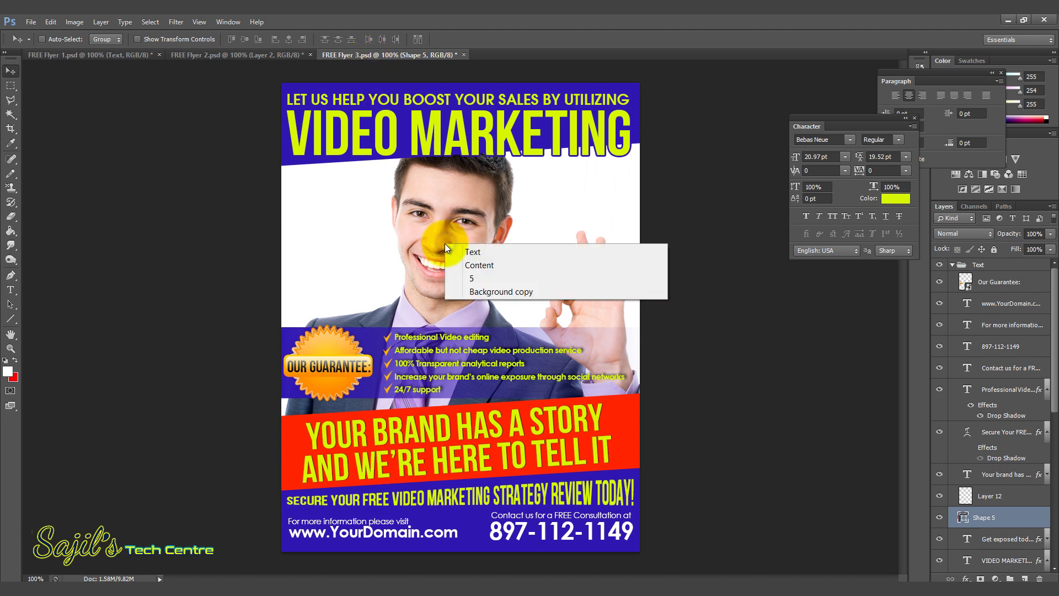
{"action": "left_click", "coordinate": [433, 221]}
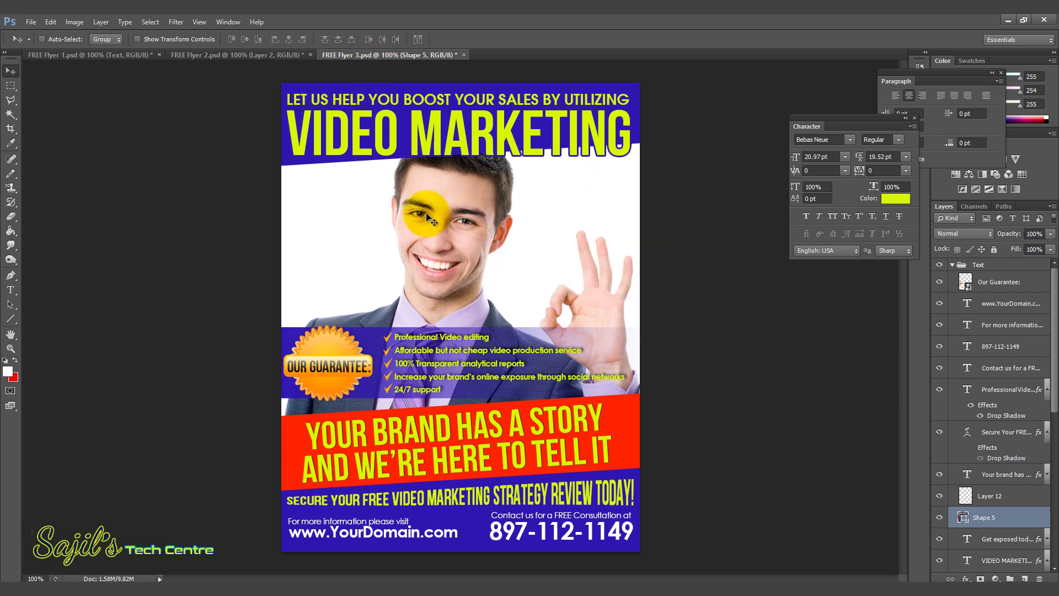